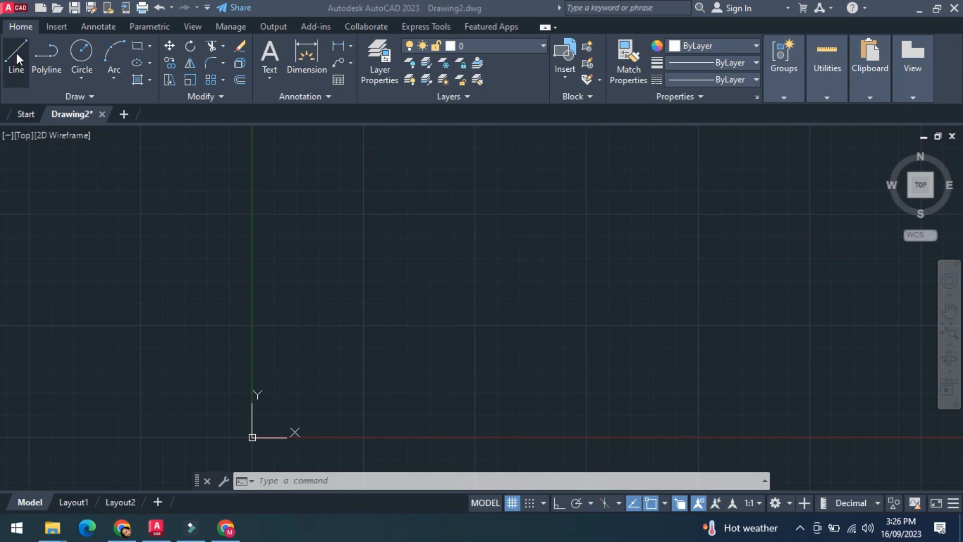
left_click(16, 53)
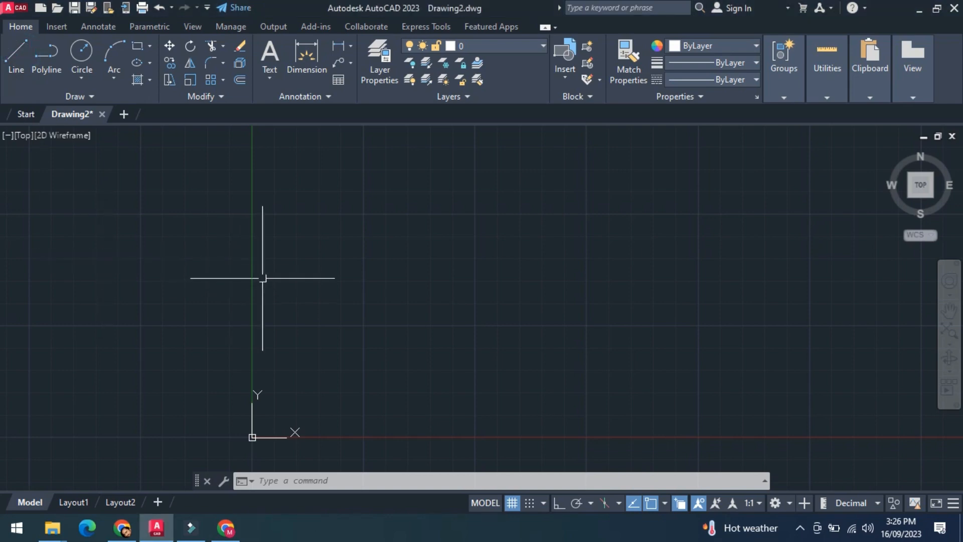
left_click(28, 65)
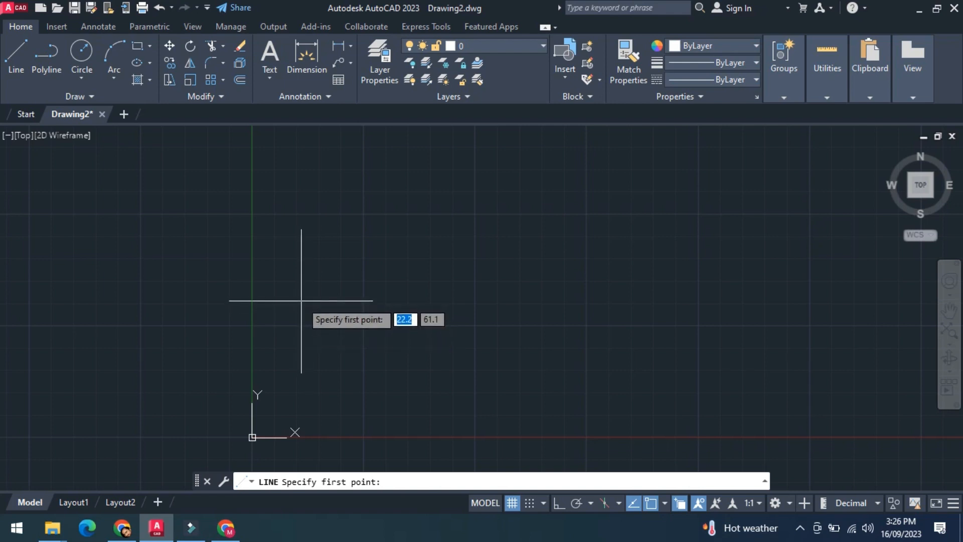
key("Escape")
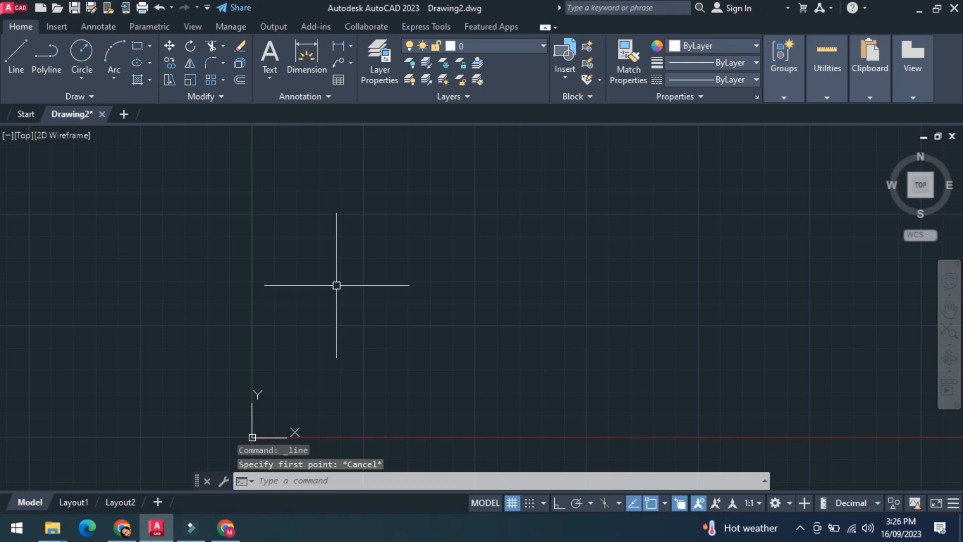
Step: Draw two connected slanted line segments above the X axis, the first rising to a peak and the second descending to the right
left_click(14, 70)
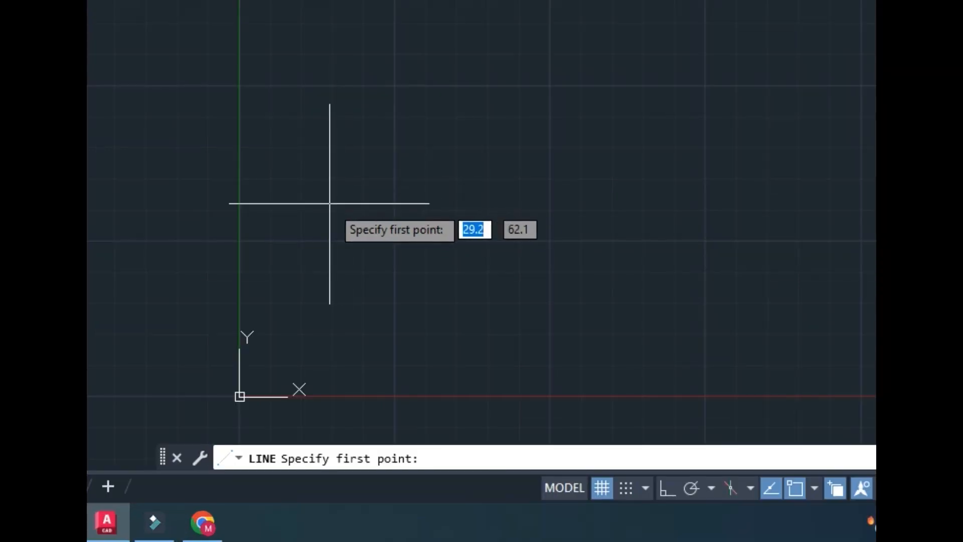
left_click(319, 233)
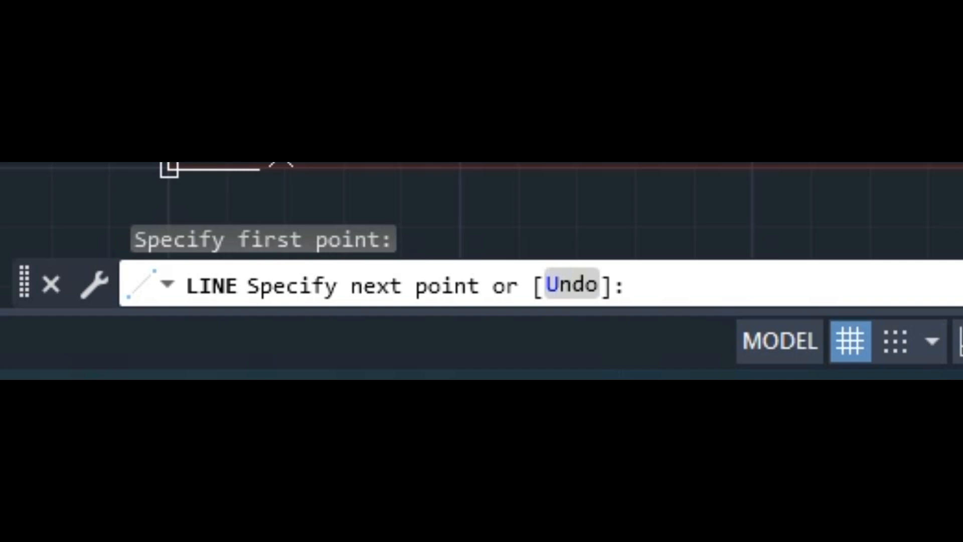
left_click(409, 206)
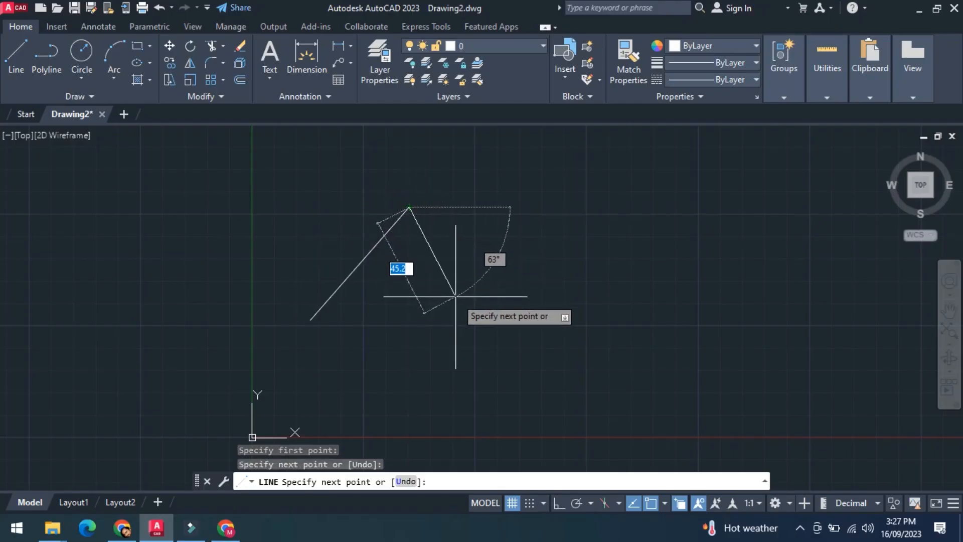
left_click(513, 250)
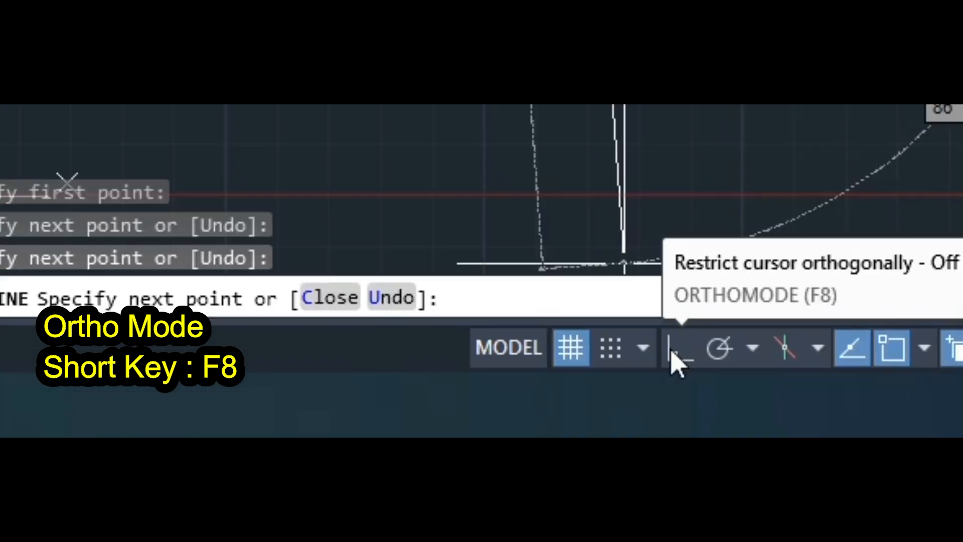
Step: Turn on Ortho mode and continue the line chain with five straight segments going right, down, left, up and right
left_click(556, 506)
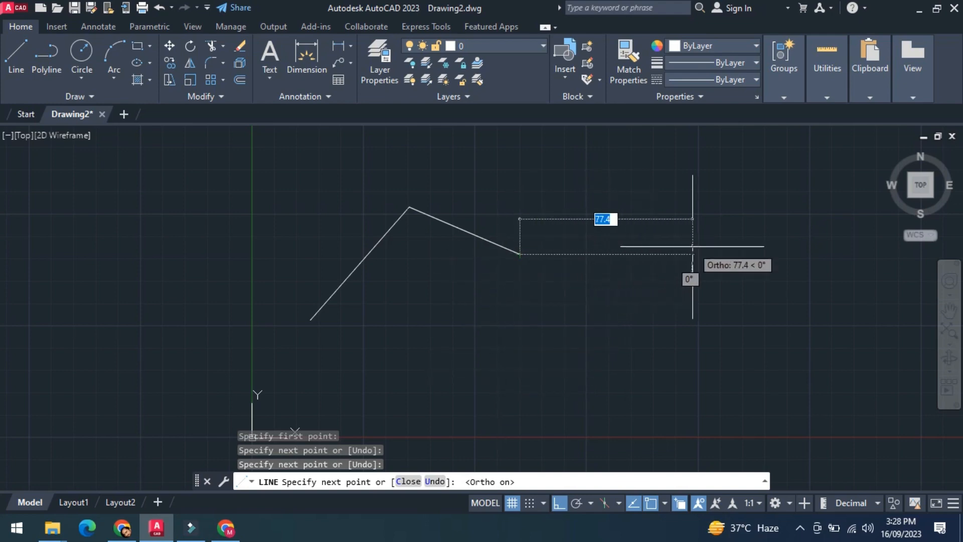
left_click(646, 255)
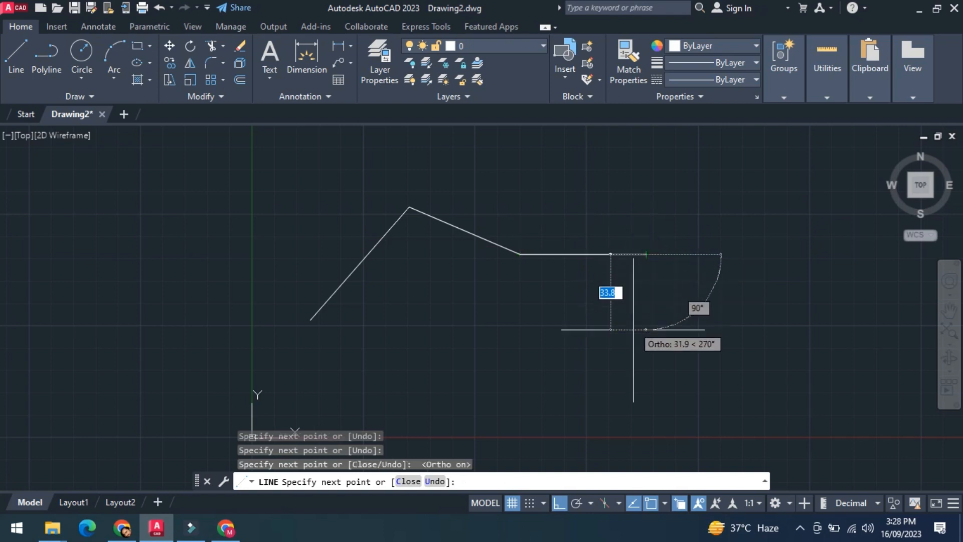
left_click(646, 359)
left_click(442, 355)
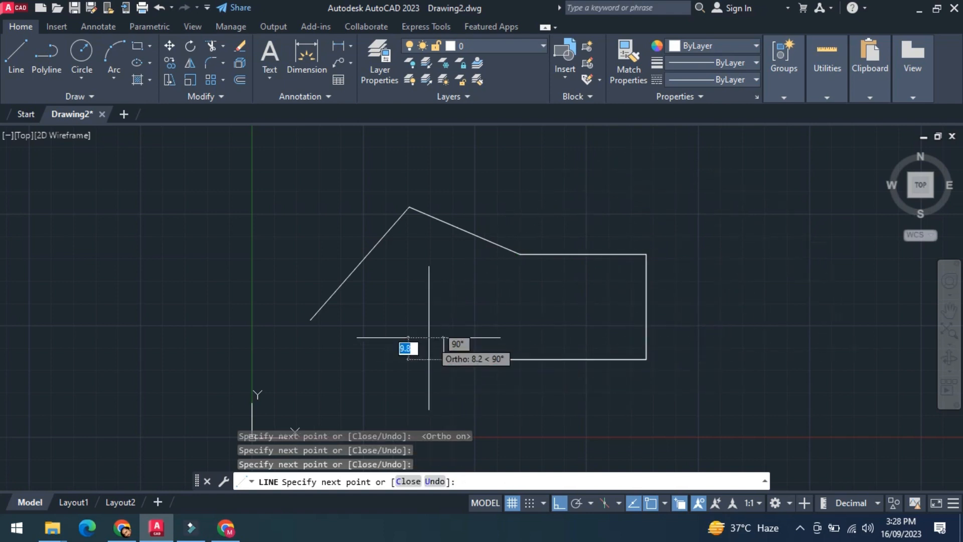
left_click(516, 150)
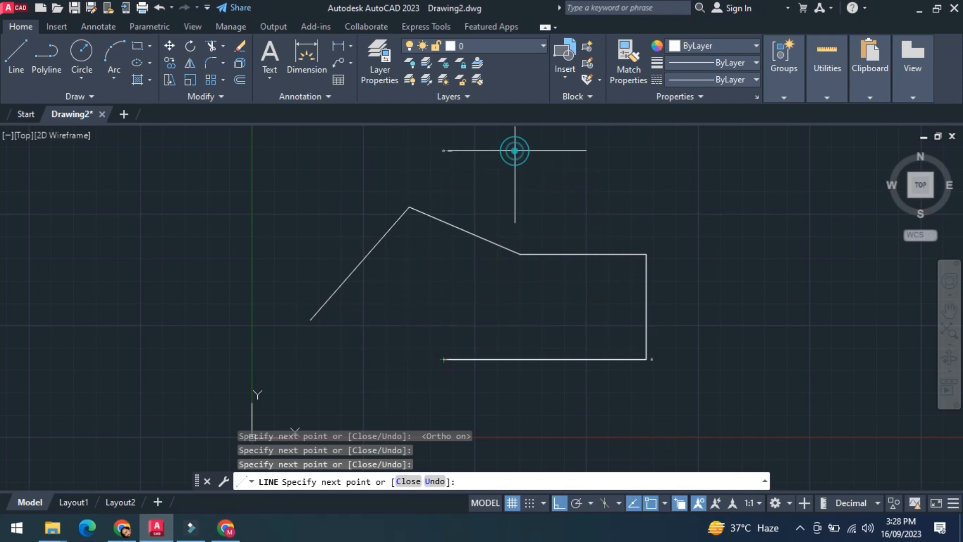
left_click(710, 162)
middle_click_drag(685, 228, 566, 220)
scroll(566, 220, "down", 2)
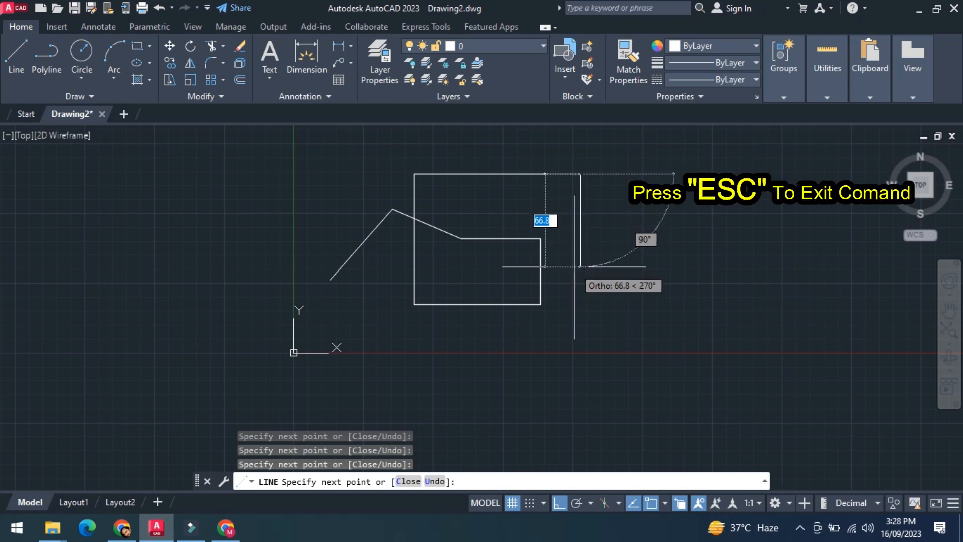
key("Escape")
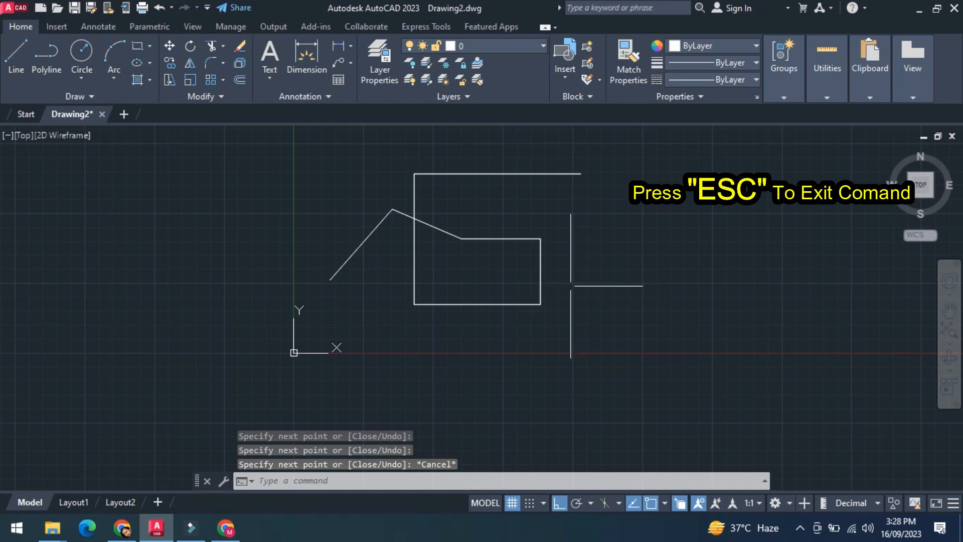
Step: Draw a stepped chain of four orthogonal lines below the first shape, going right, up, right and up
mouse_move(494, 262)
middle_mouse_down()
mouse_move(393, 264)
mouse_move(382, 239)
middle_mouse_up()
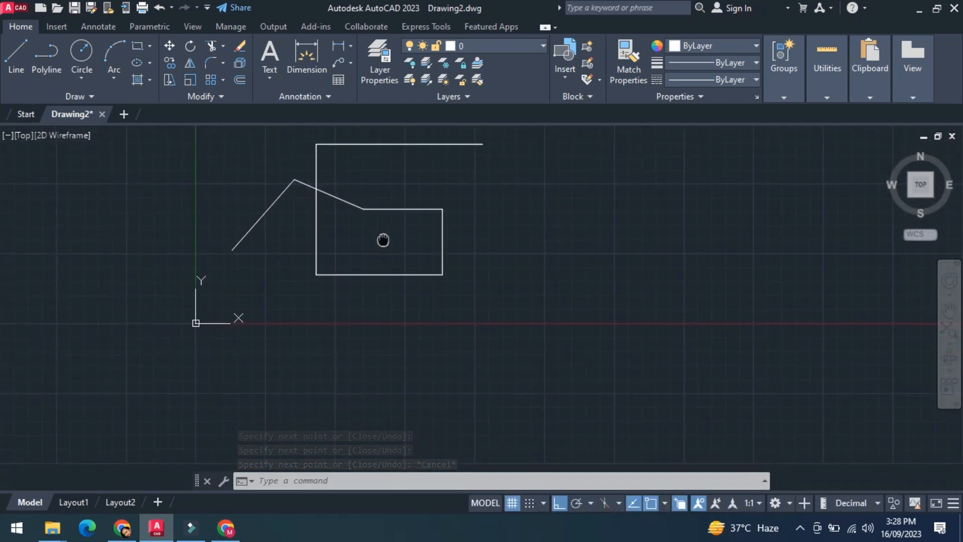
left_click(15, 70)
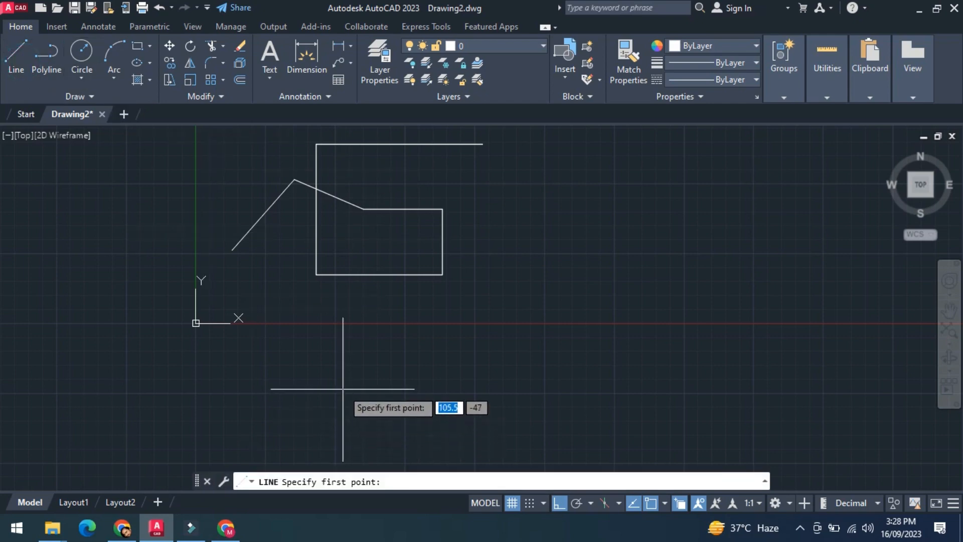
key("Escape")
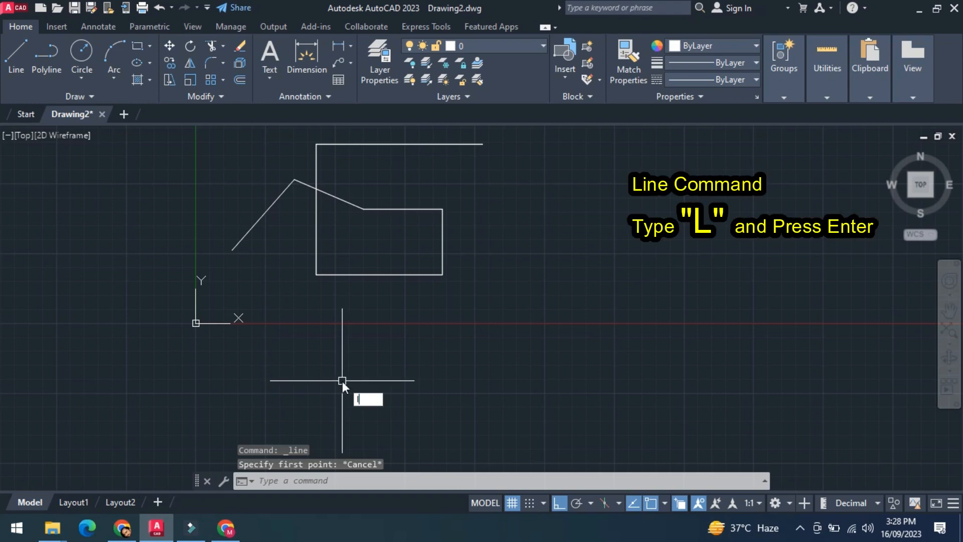
type("L")
key("Return")
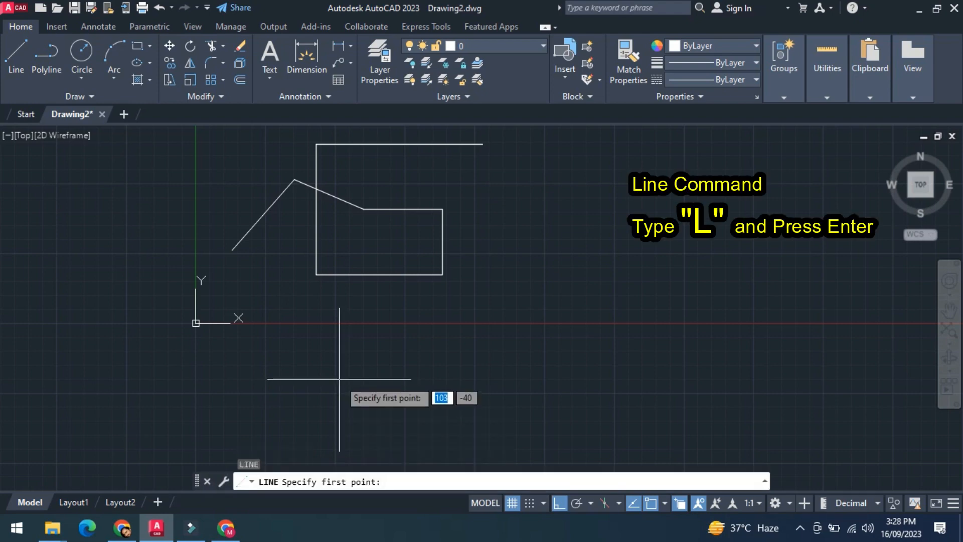
left_click(308, 391)
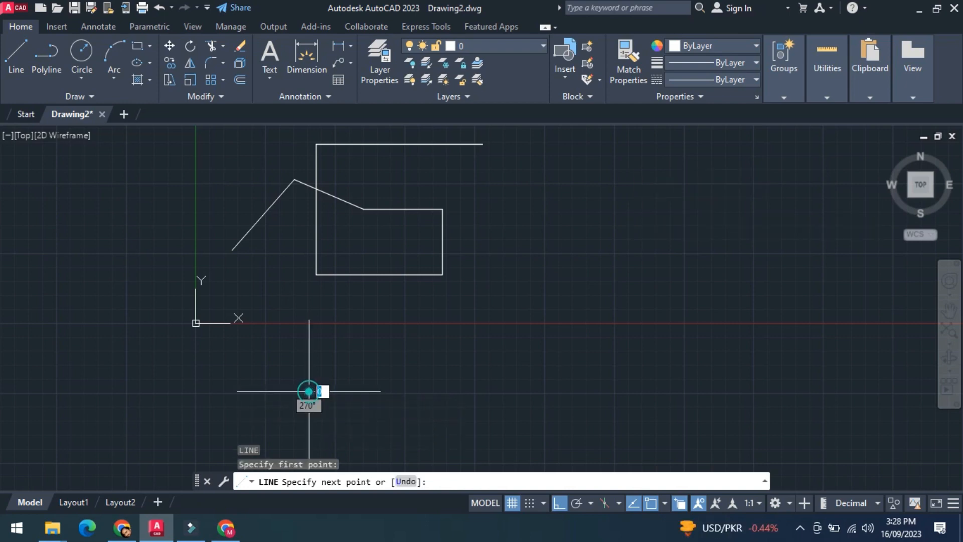
left_click(460, 391)
left_click(460, 331)
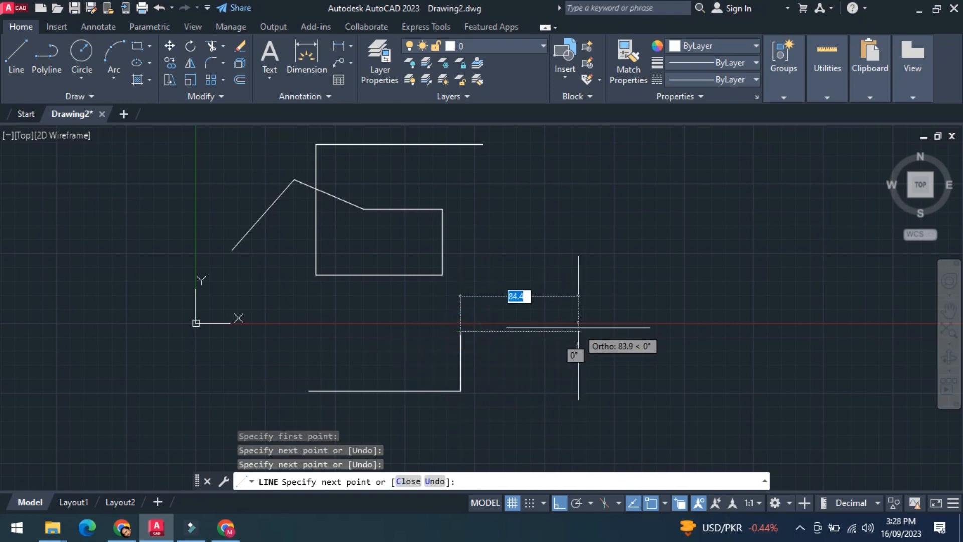
left_click(577, 331)
left_click(588, 263)
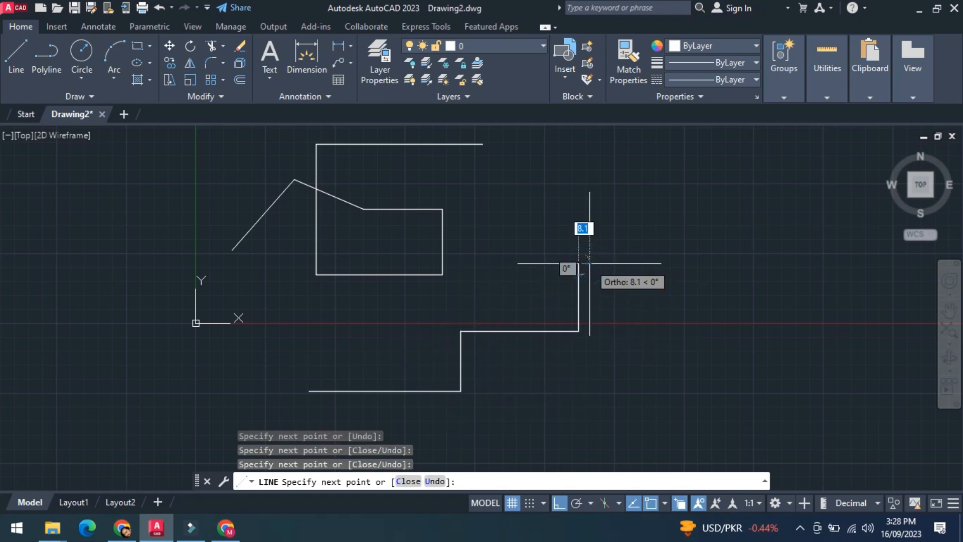
key("Escape")
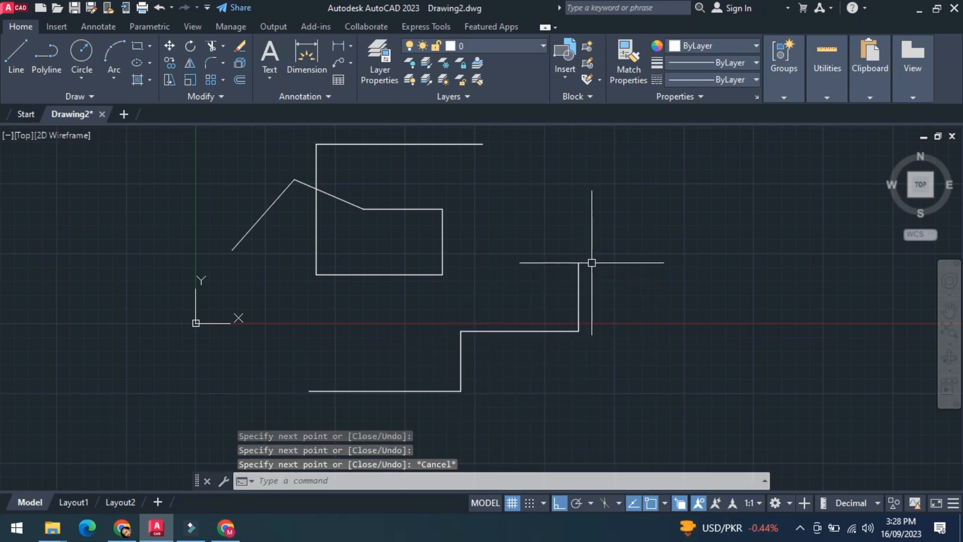
Step: Draw a stair-shaped polyline of five segments below the line shapes, starting horizontally and alternating right and up
mouse_move(585, 349)
middle_mouse_down()
mouse_move(526, 342)
mouse_move(491, 307)
mouse_move(477, 269)
middle_mouse_up()
scroll(525, 341, "down", 4)
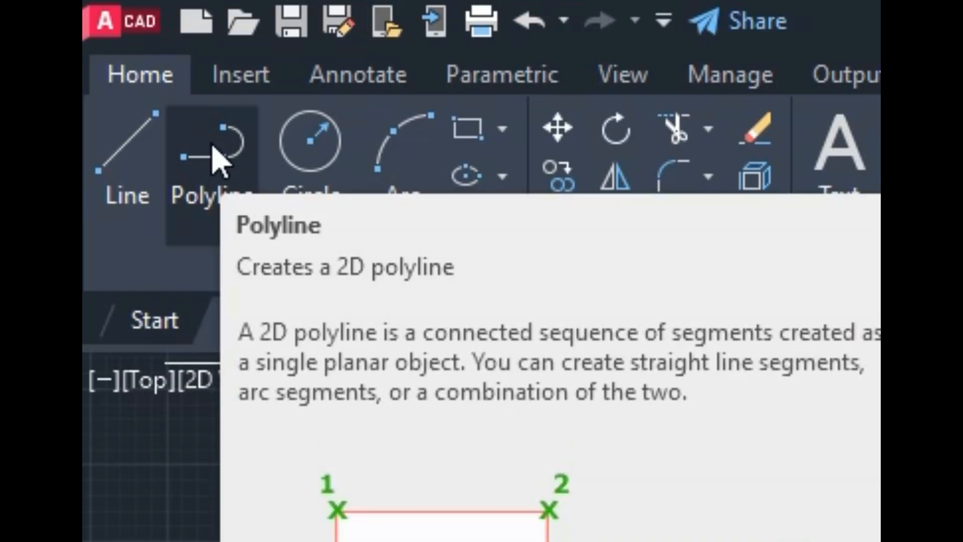
left_click(47, 52)
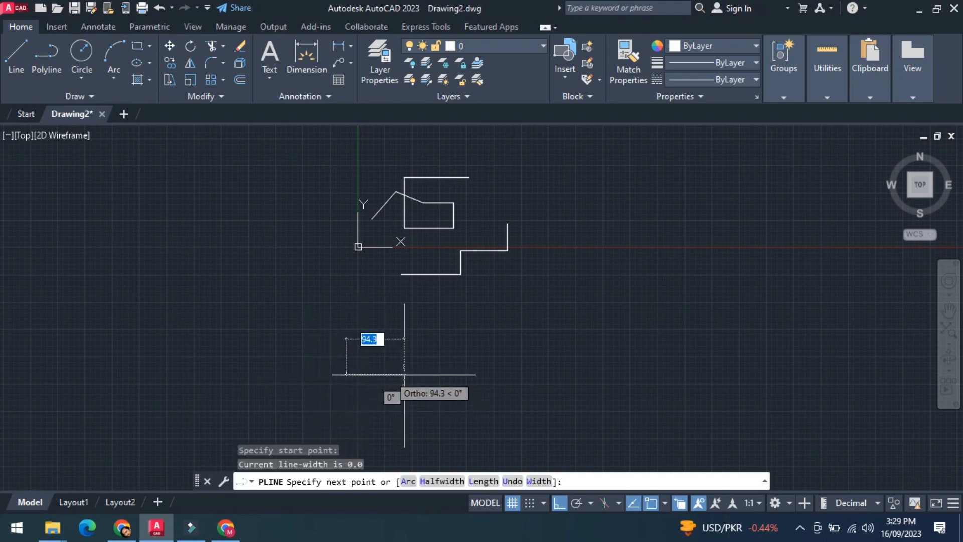
left_click(507, 361)
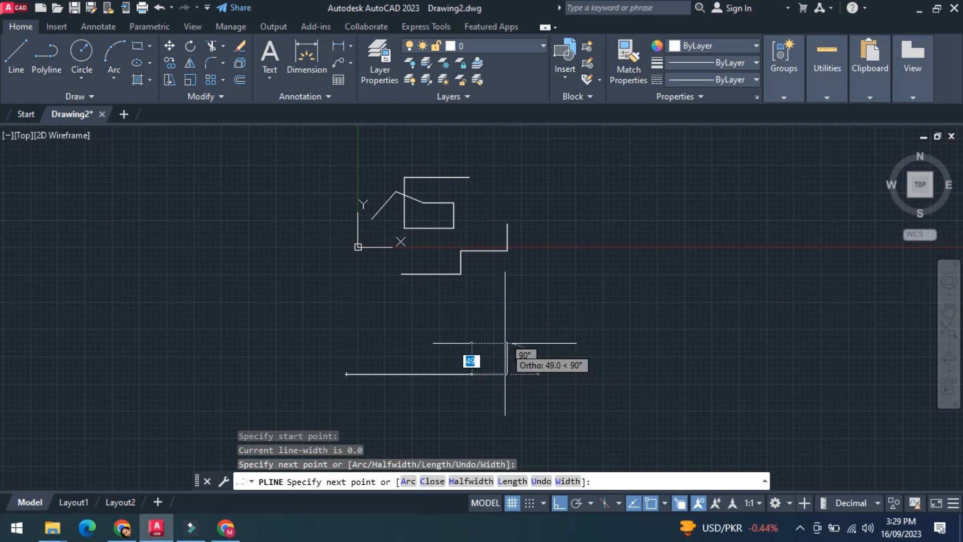
left_click(506, 313)
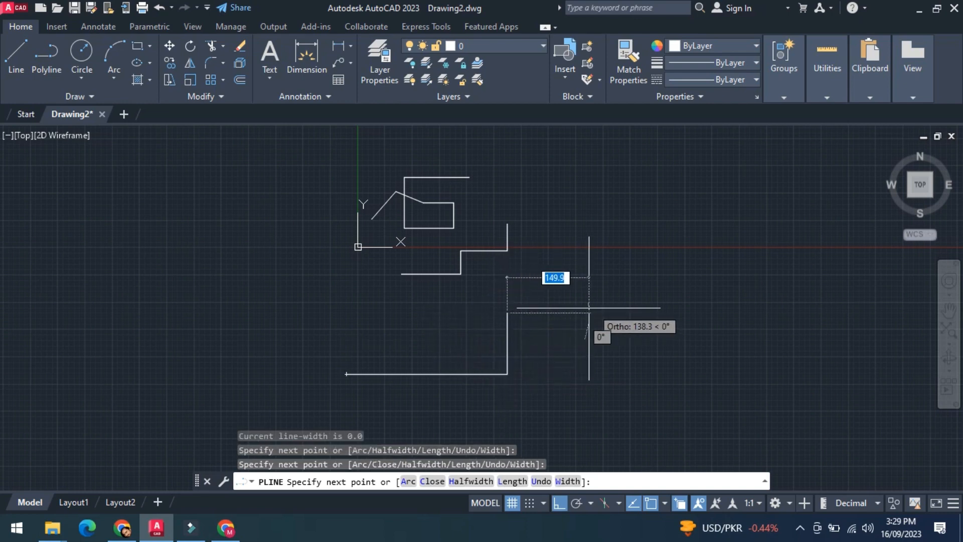
left_click(614, 313)
left_click(614, 238)
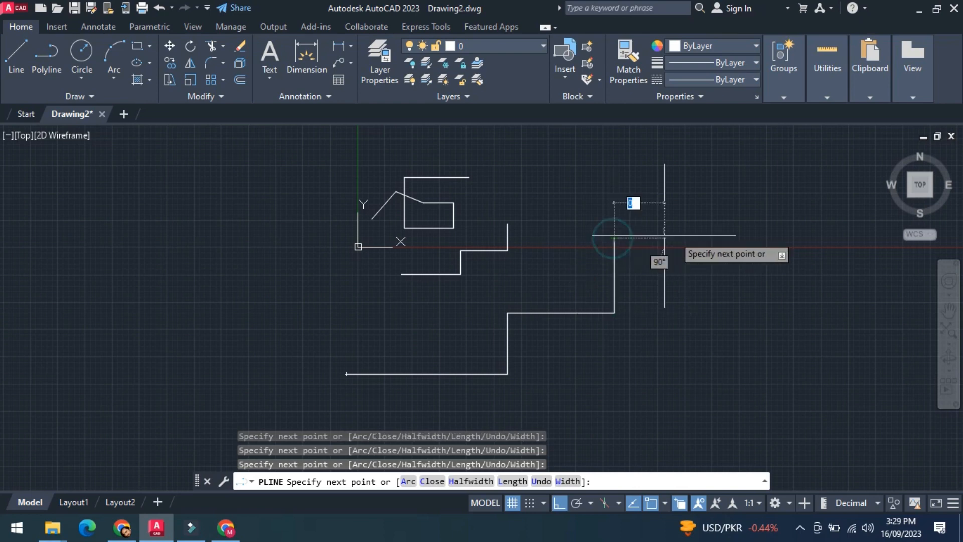
left_click(750, 237)
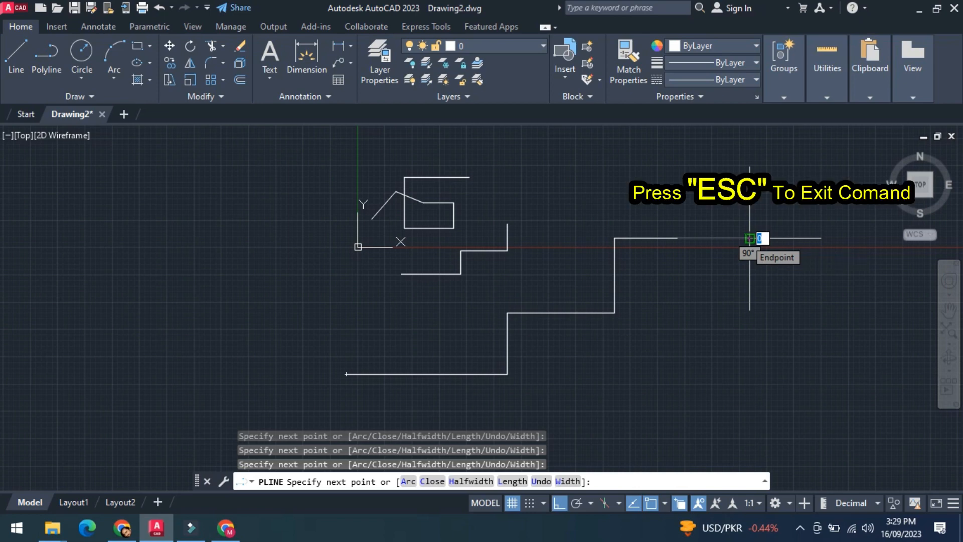
key("Escape")
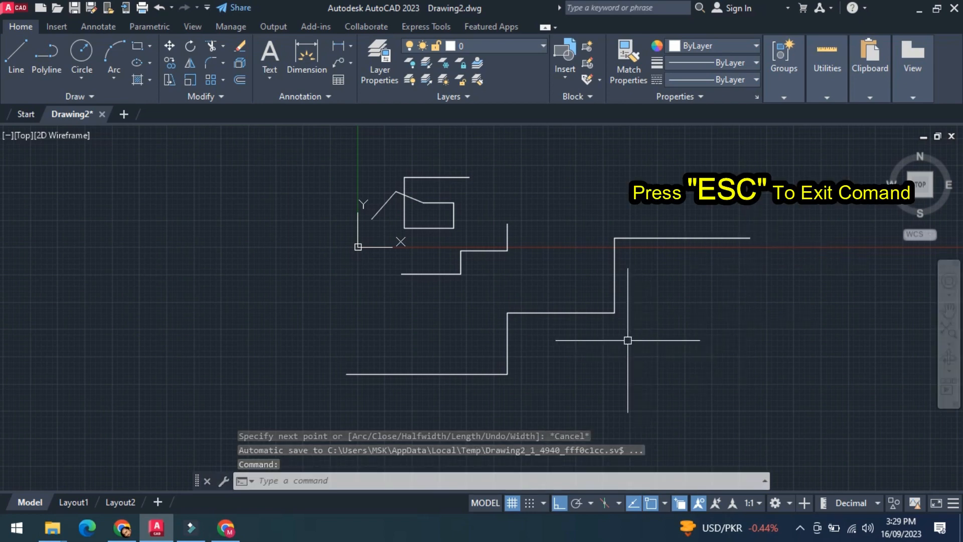
Step: Draw a second stair-shaped polyline of five orthogonal segments below the first polyline, alternating right and up
middle_click_drag(627, 340, 570, 309)
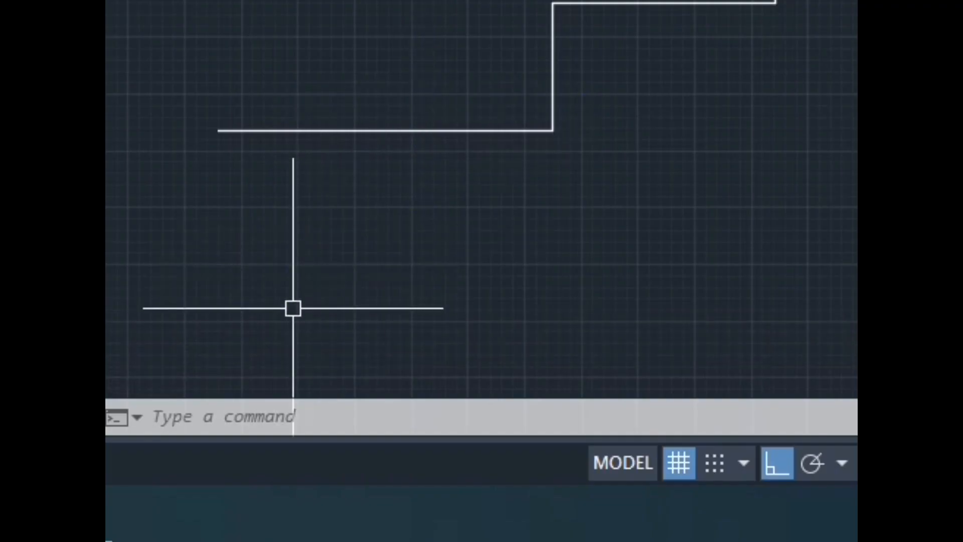
type("PL")
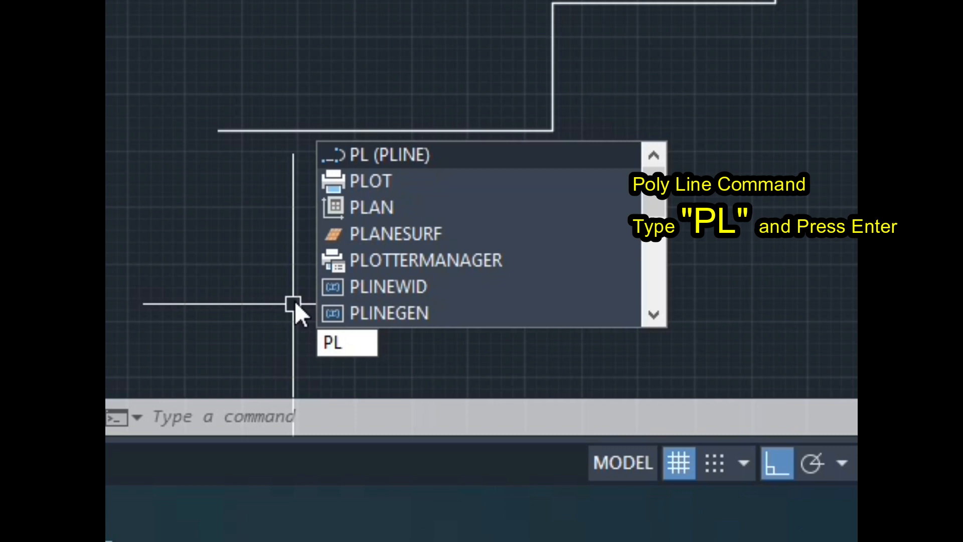
key("Return")
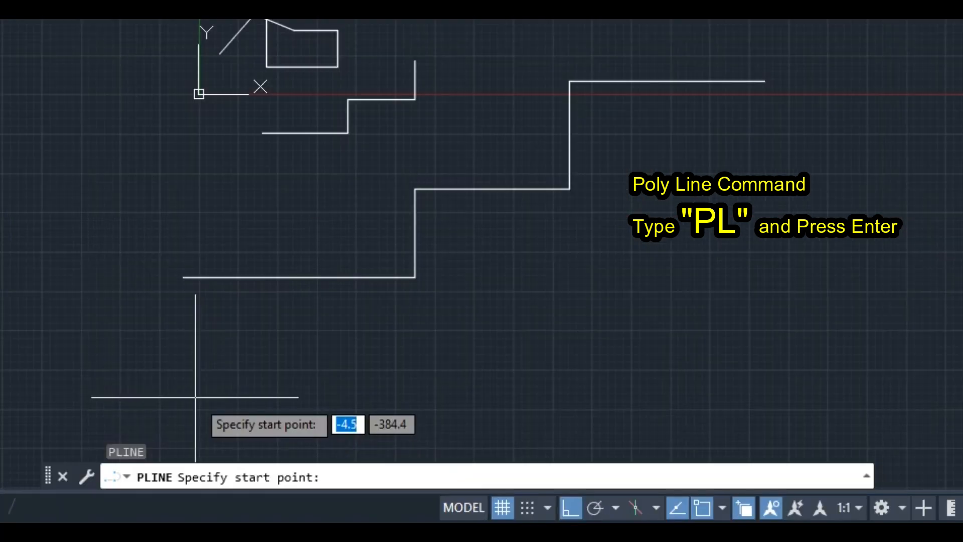
left_click(299, 427)
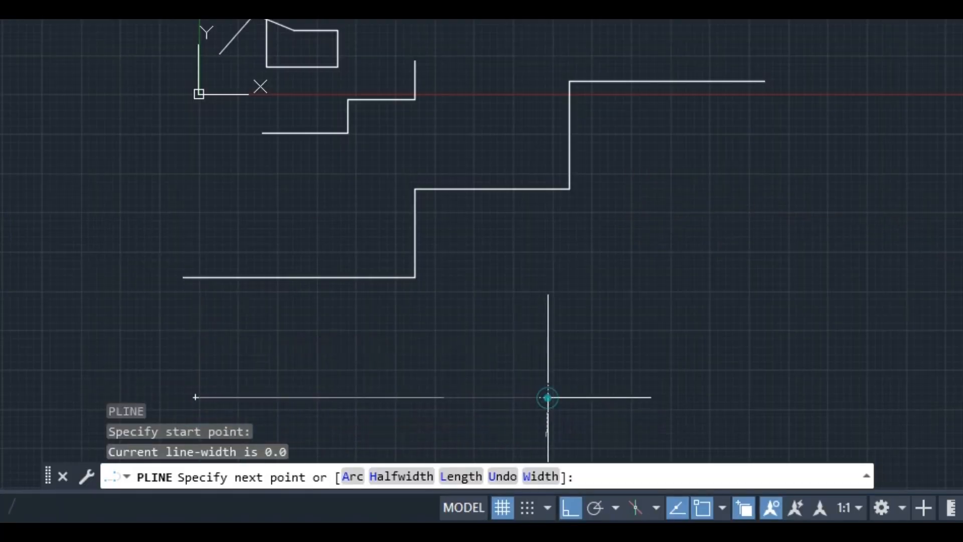
left_click(547, 397)
left_click(523, 268)
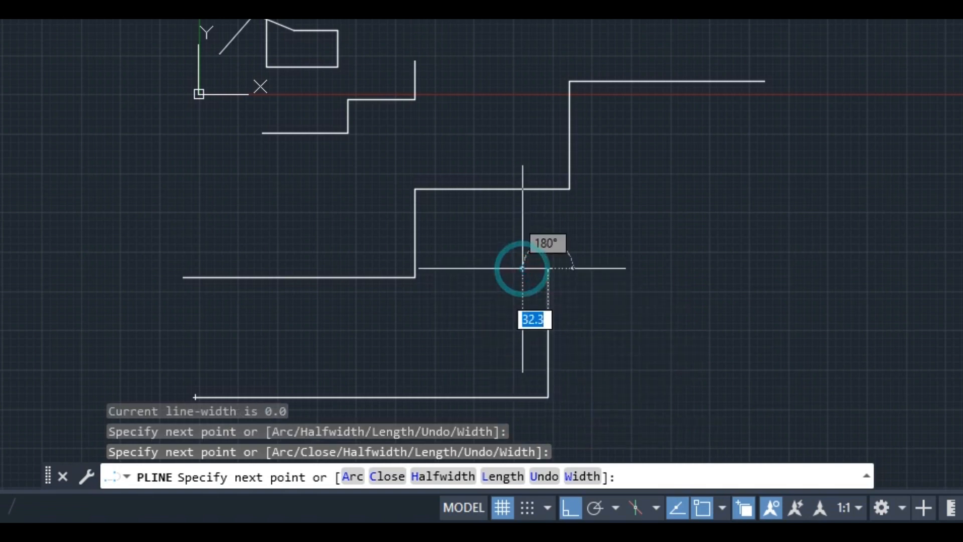
left_click(746, 266)
left_click(748, 161)
left_click(932, 156)
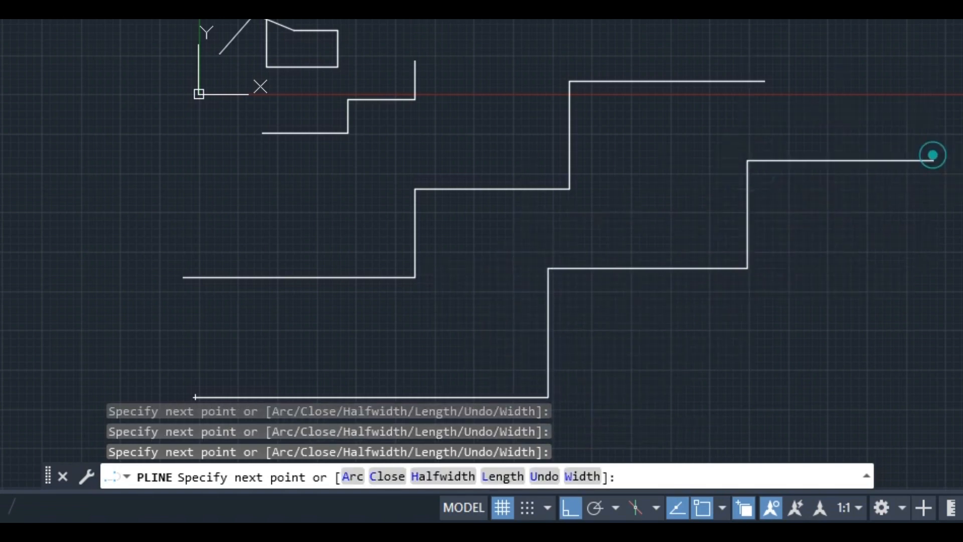
key("Escape")
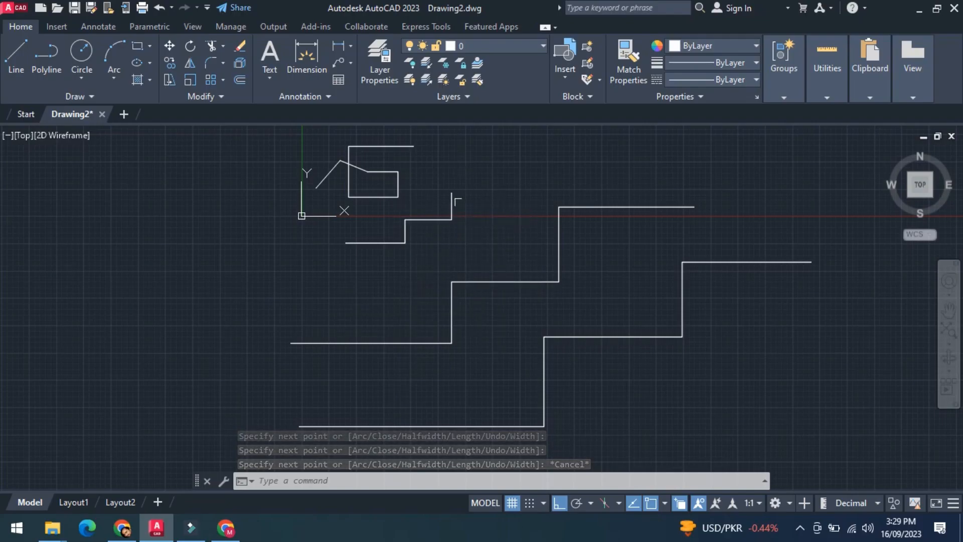
Step: Compare object selection by picking the small stepped chain's lines individually, then the upper stair polyline as one object, clearing each selection
left_click(452, 206)
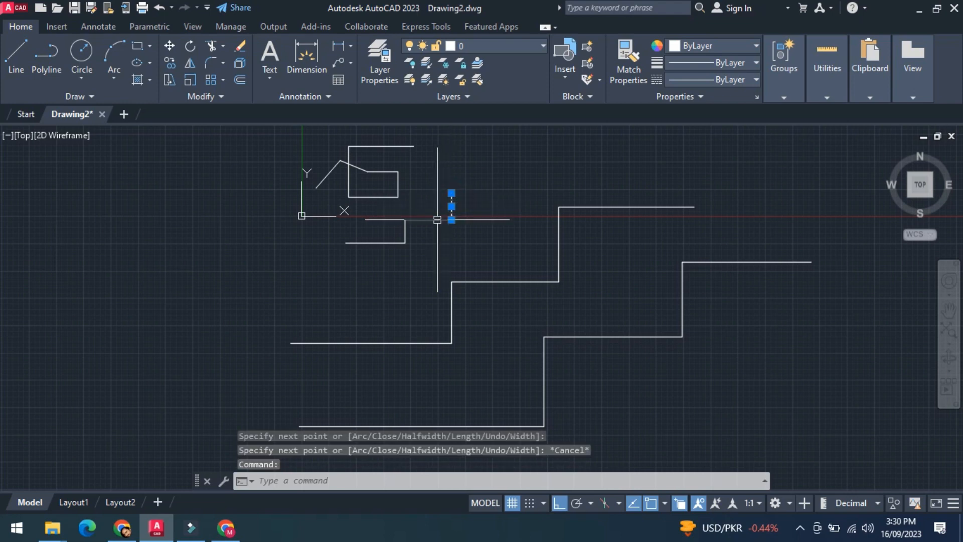
left_click(441, 219)
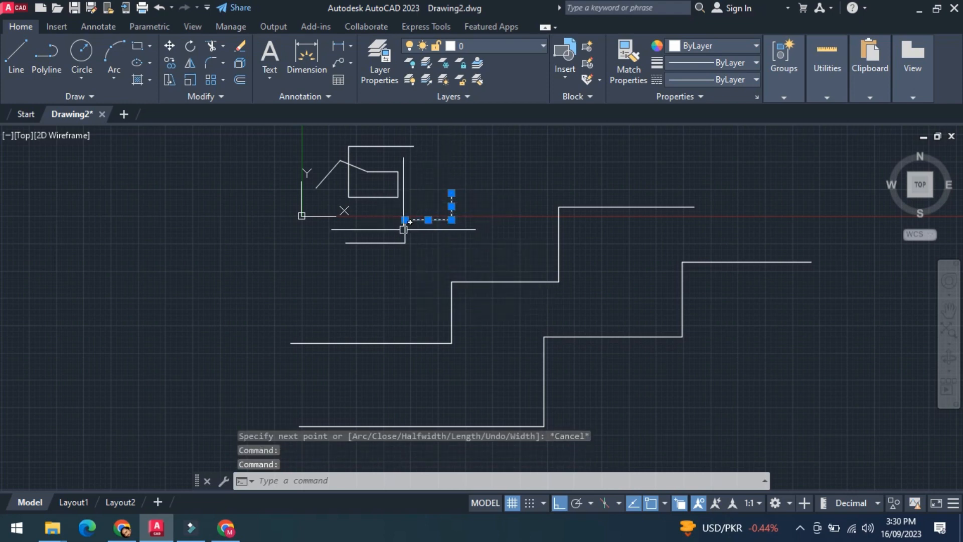
left_click(383, 243)
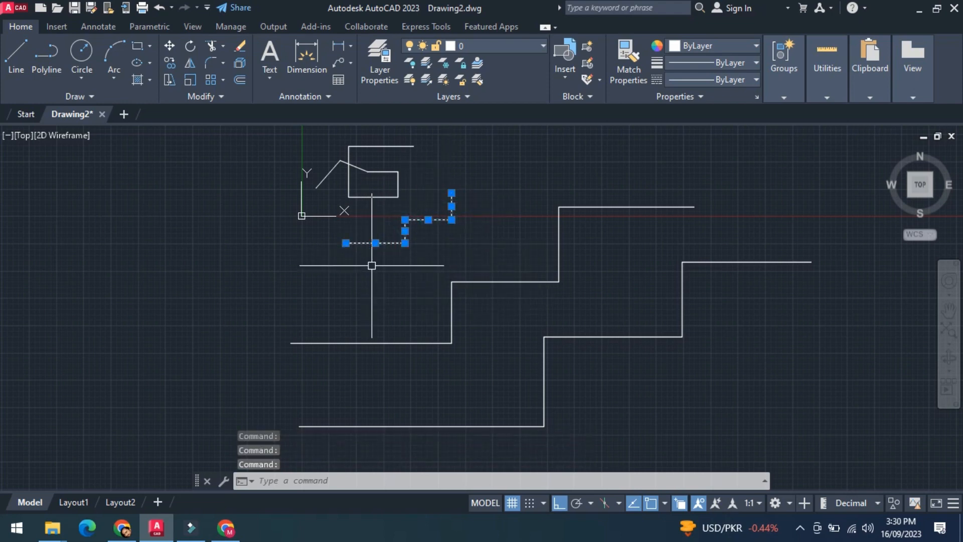
key("Escape")
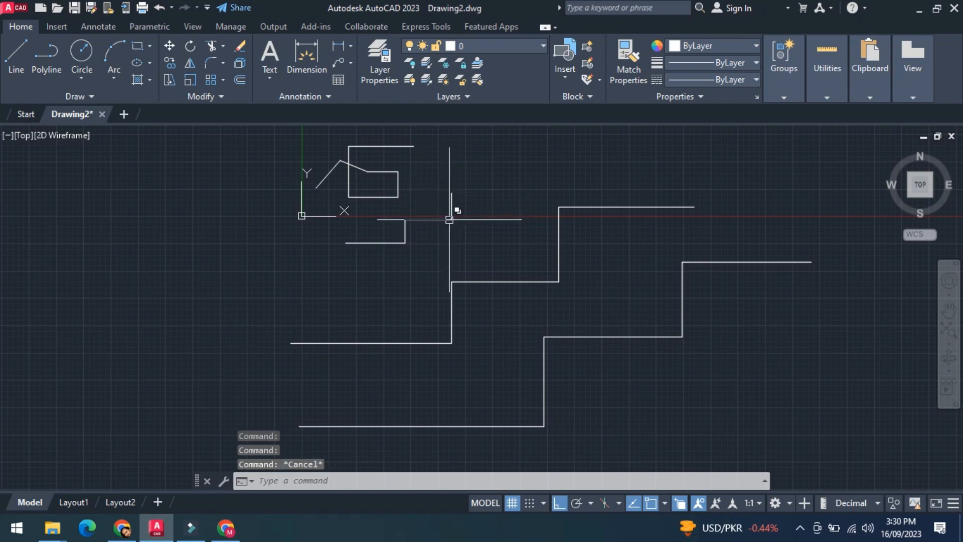
left_click(451, 208)
left_click(438, 219)
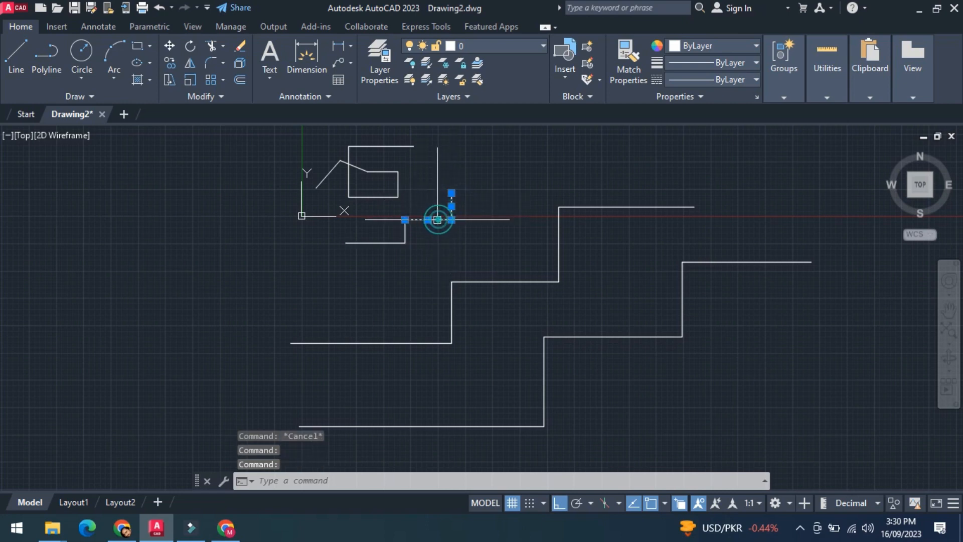
left_click(404, 225)
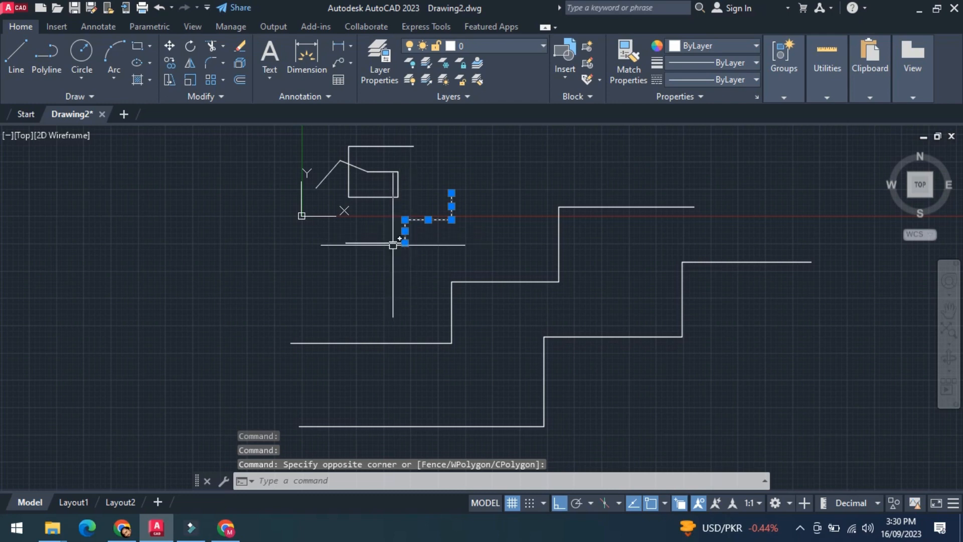
left_click(394, 240)
key("Escape")
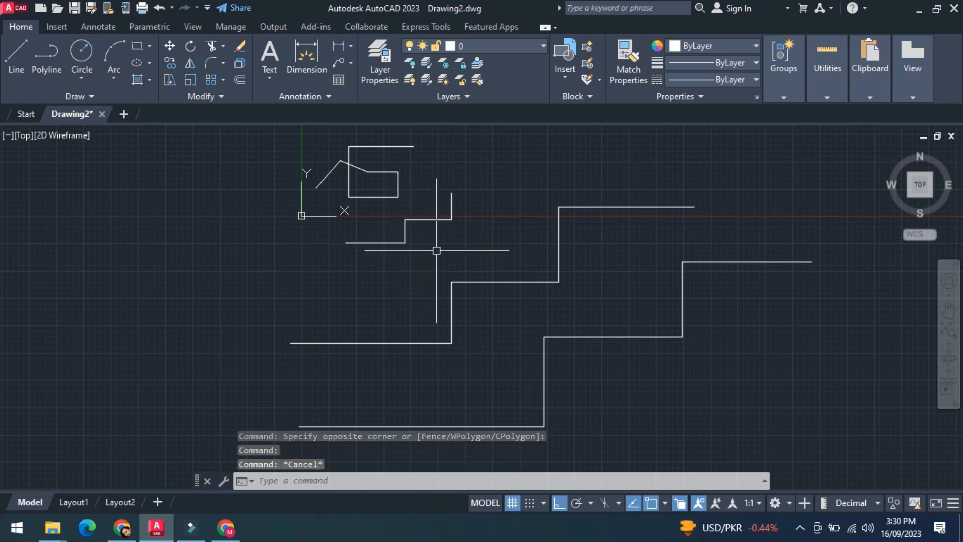
left_click(483, 280)
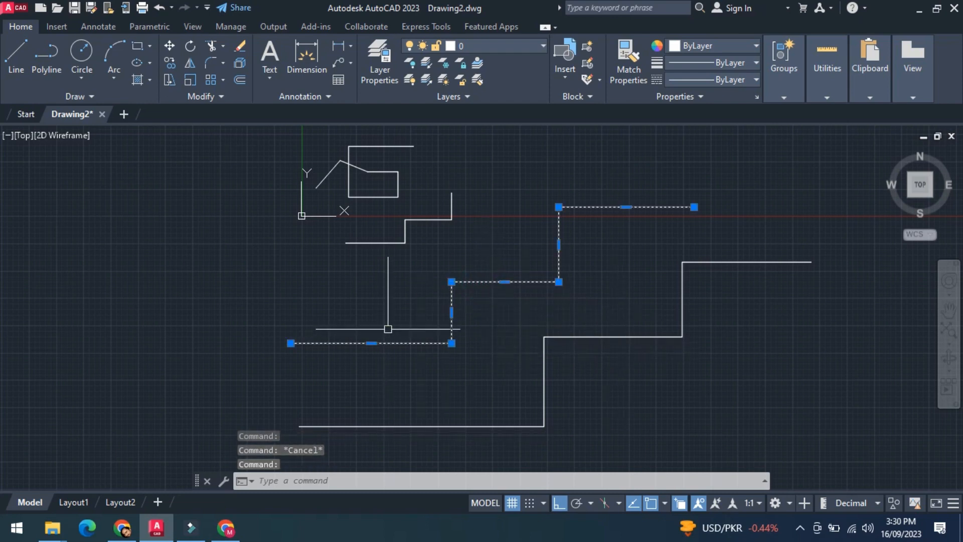
key("Escape")
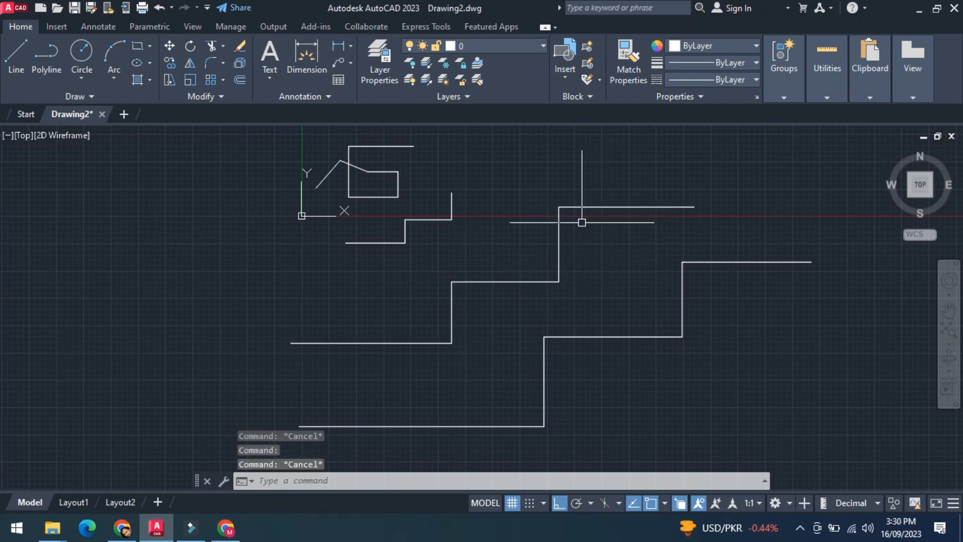
Step: Delete the upper vertical line at the right end of the small stepped line chain
scroll(481, 300, "down", 3)
mouse_move(481, 301)
middle_mouse_down()
mouse_move(439, 271)
mouse_move(438, 286)
middle_mouse_up()
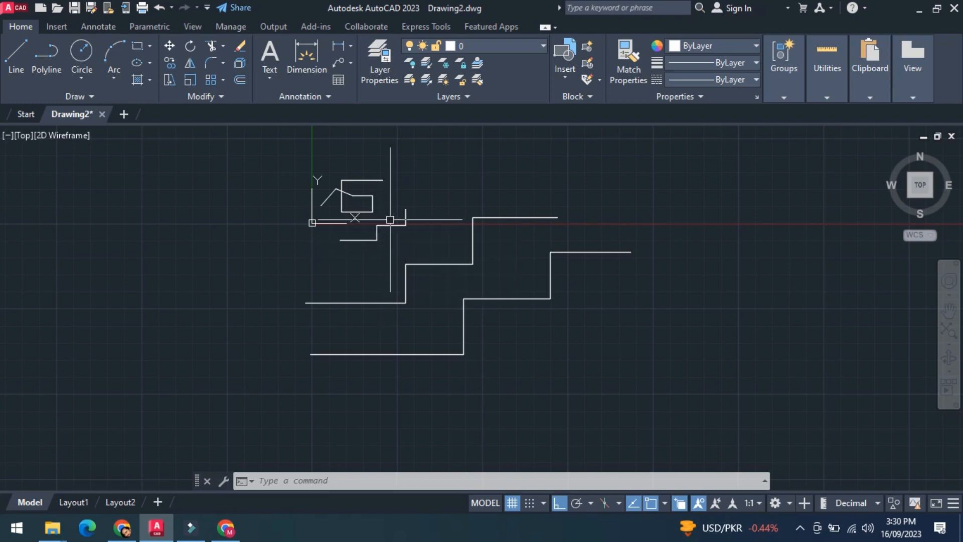
scroll(442, 236, "up", 2)
middle_click_drag(430, 272, 425, 279)
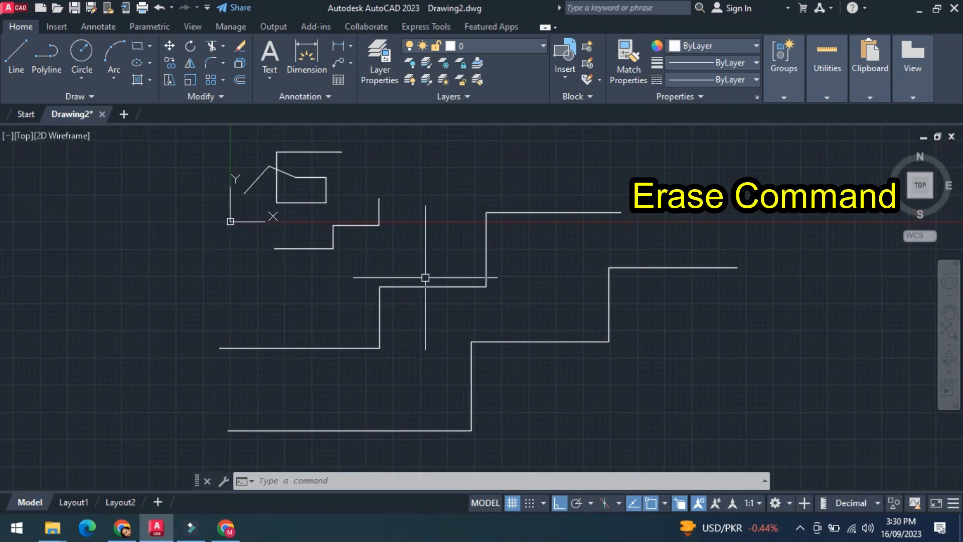
key("Escape")
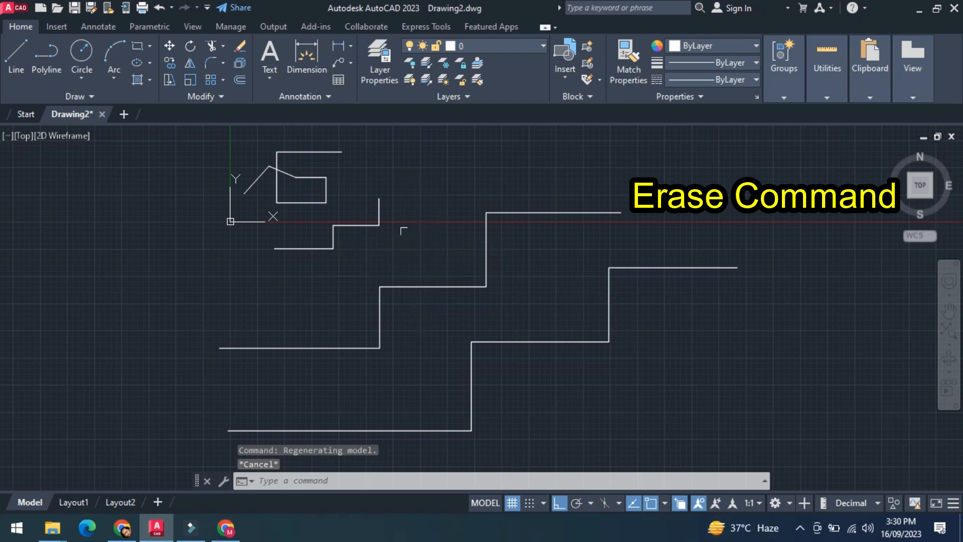
left_click(378, 212)
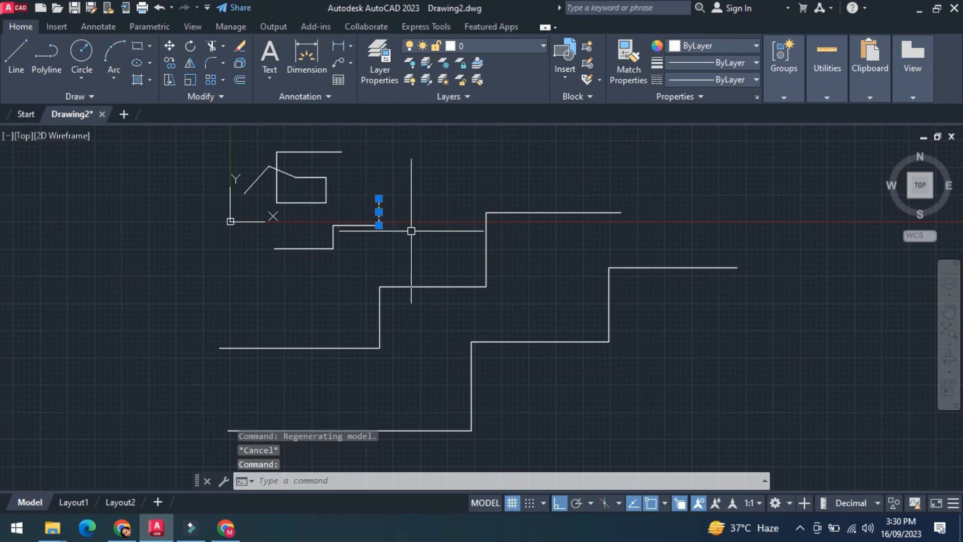
key("Delete")
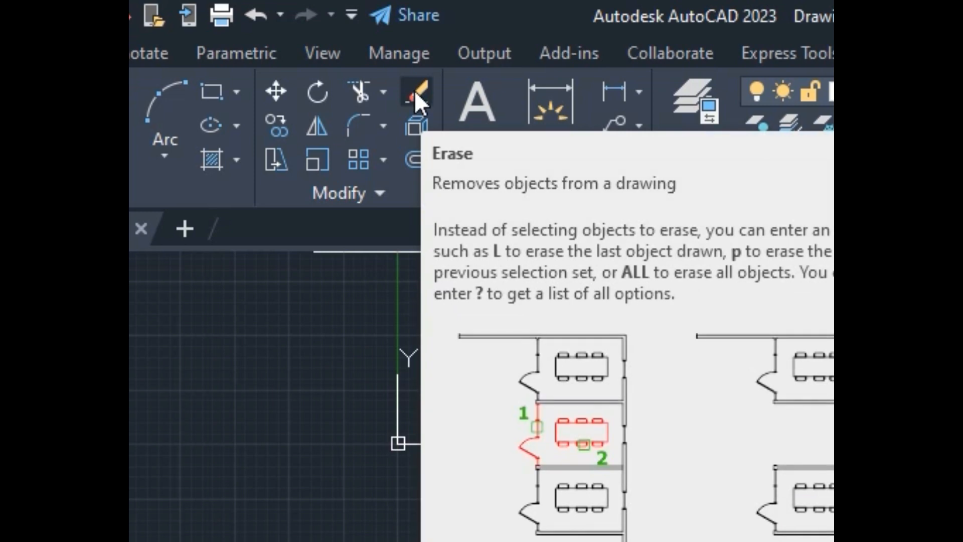
Step: Erase the three remaining lines of the small stepped chain with the Erase command
left_click(415, 93)
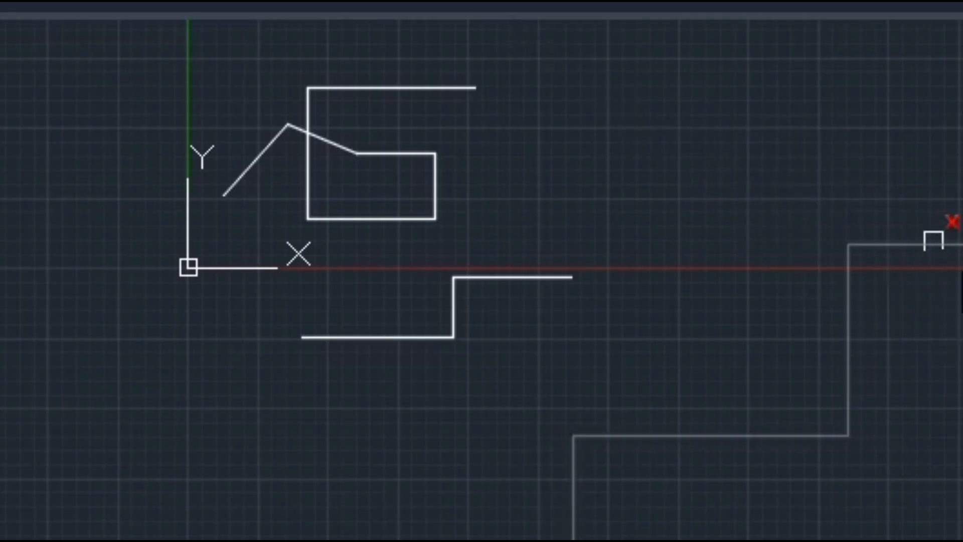
left_click(547, 272)
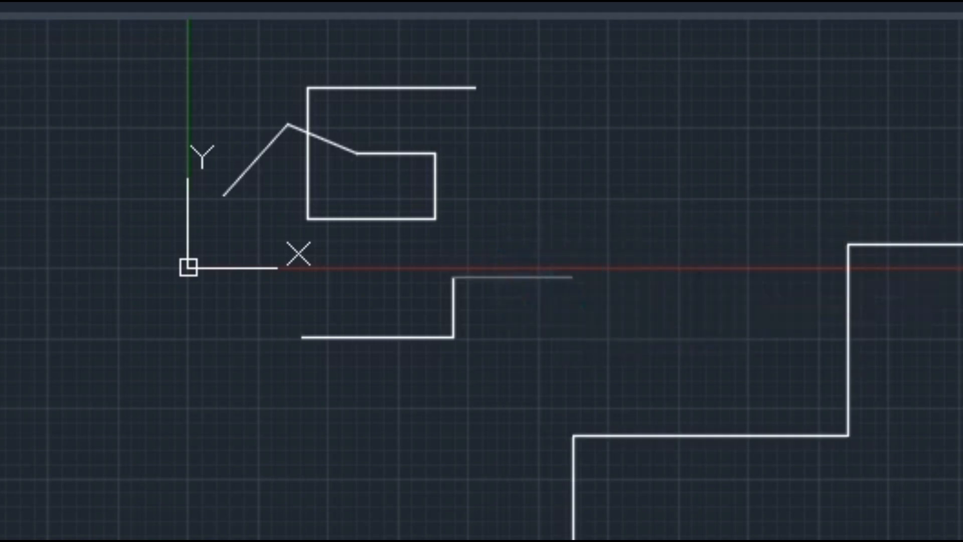
left_click(455, 306)
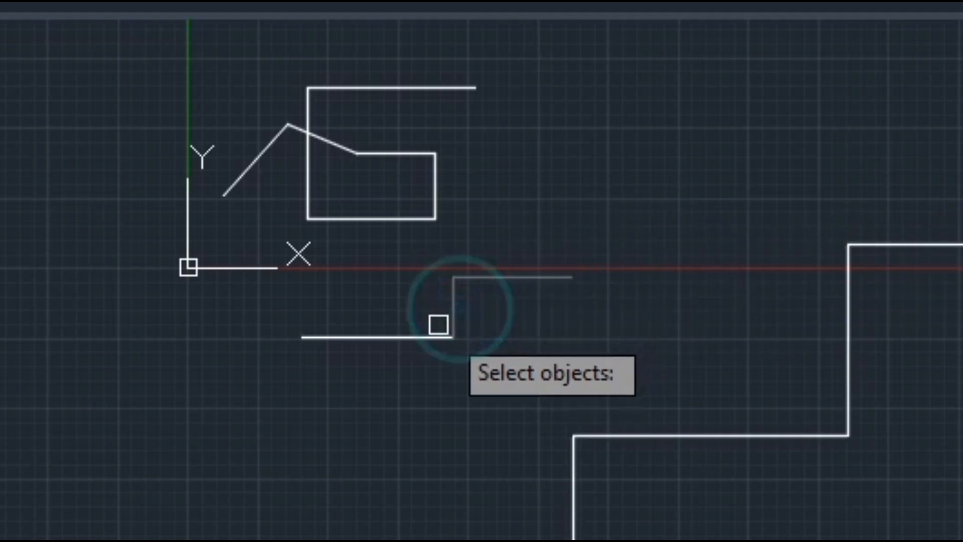
key("Return")
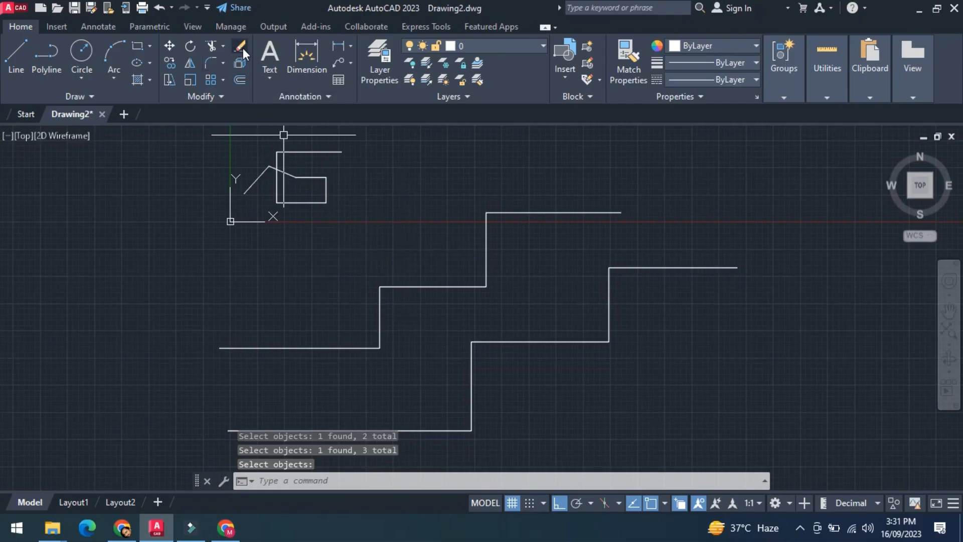
Step: Use the Erase command to remove the top horizontal line and the long left vertical line of the first shape
middle_click_drag(302, 215, 319, 273)
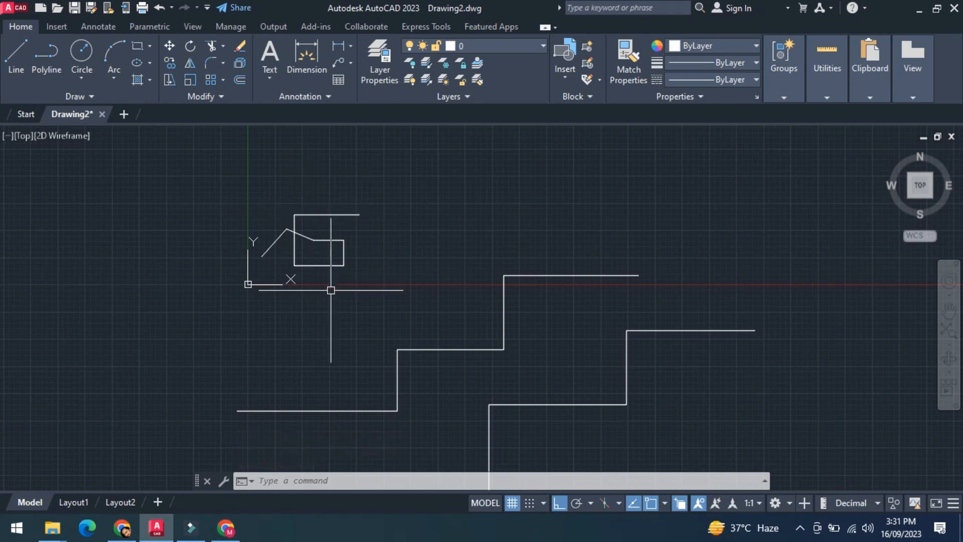
type("e")
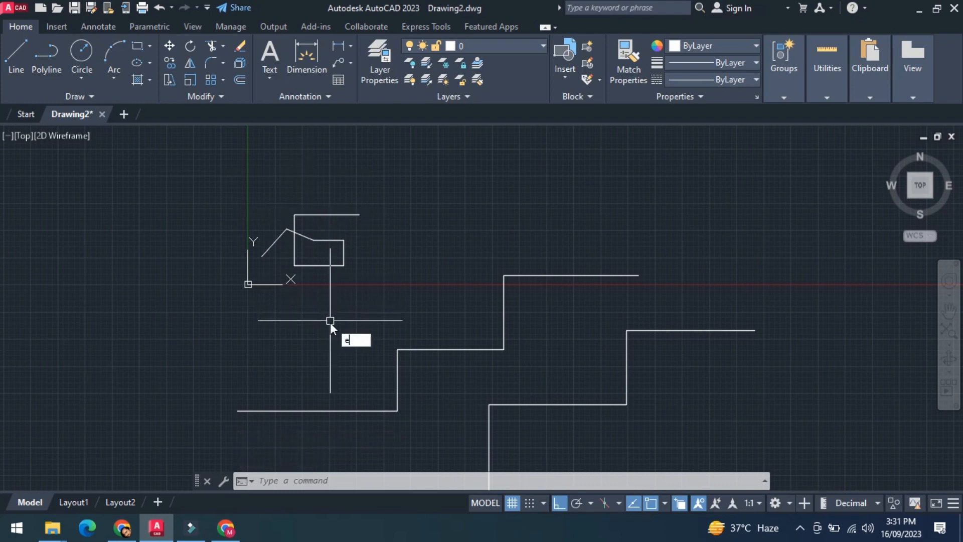
key("Return")
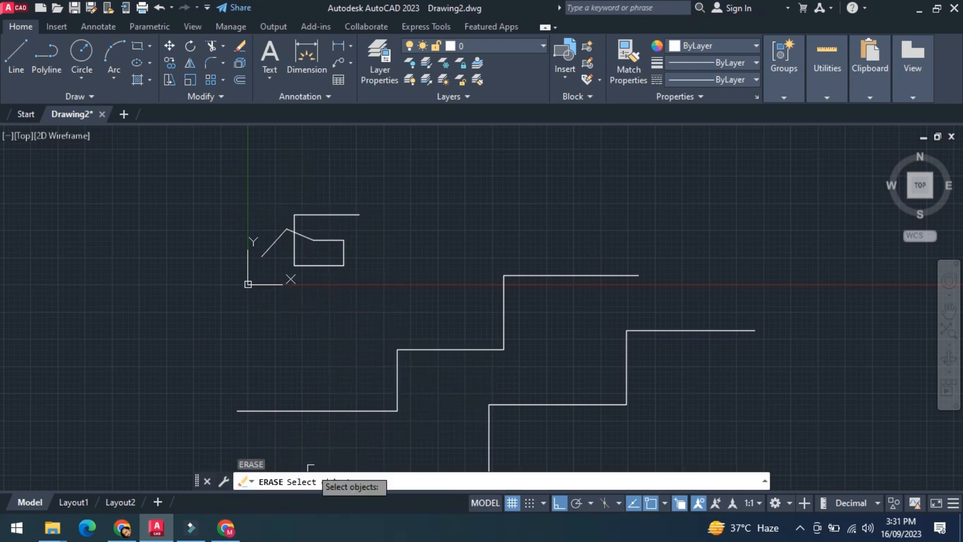
left_click(323, 217)
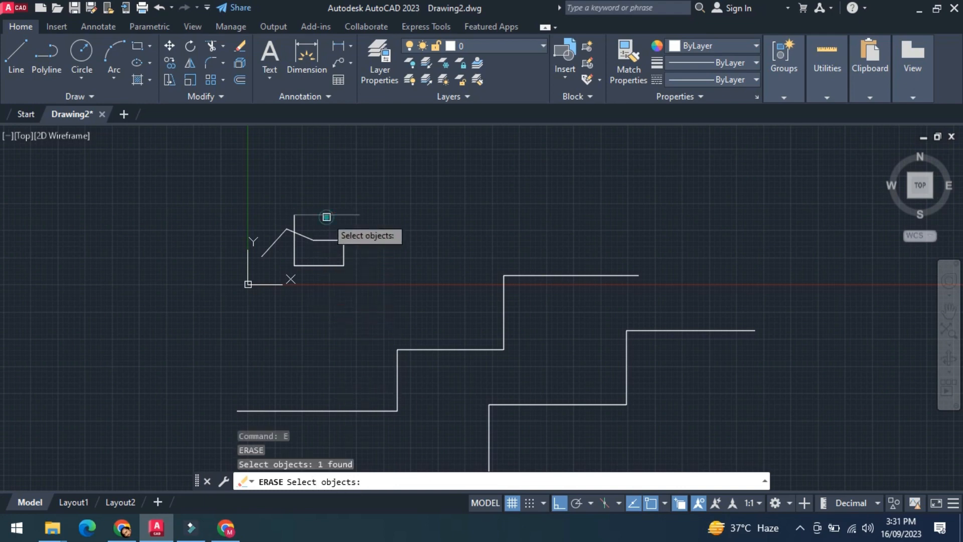
left_click(293, 249)
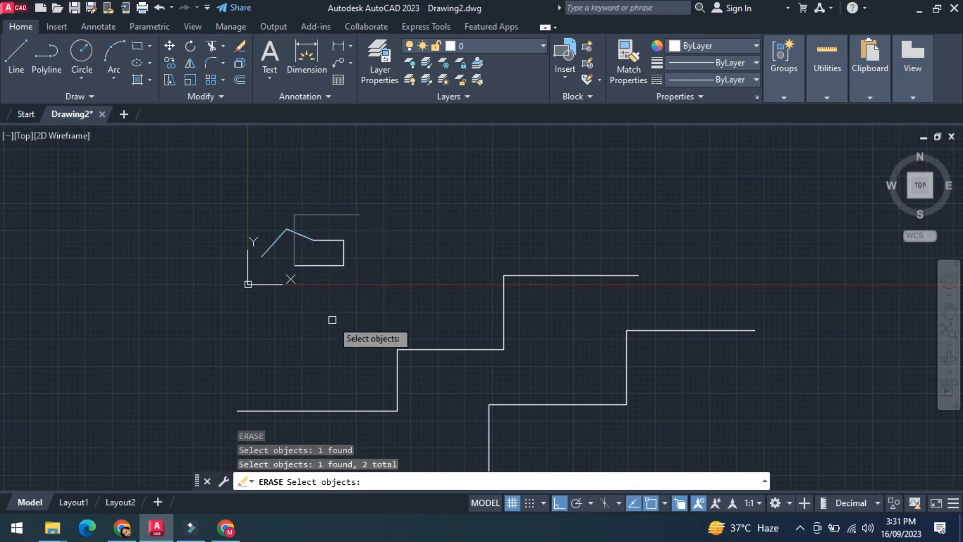
key("Return")
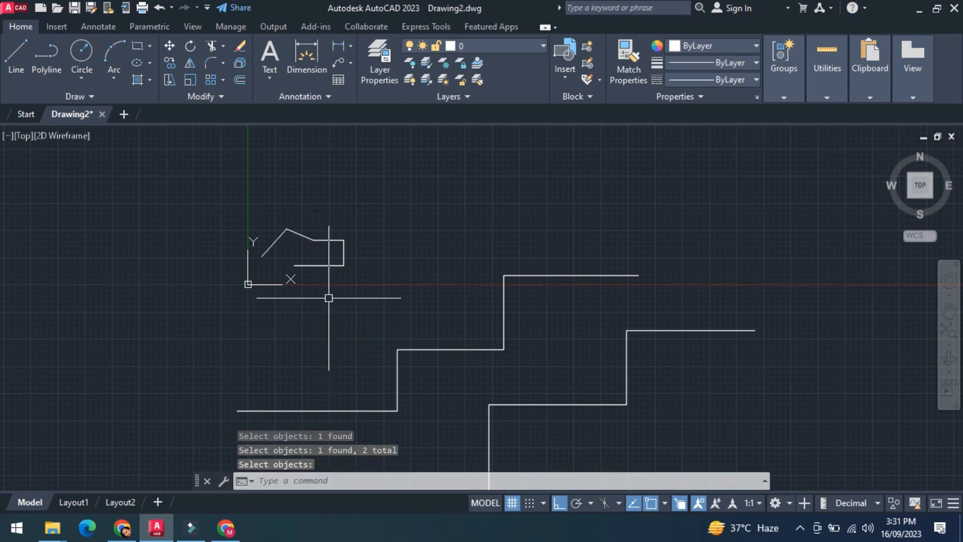
Step: Erase the bottom horizontal line and the right vertical line of the first shape
middle_click_drag(343, 311, 332, 279)
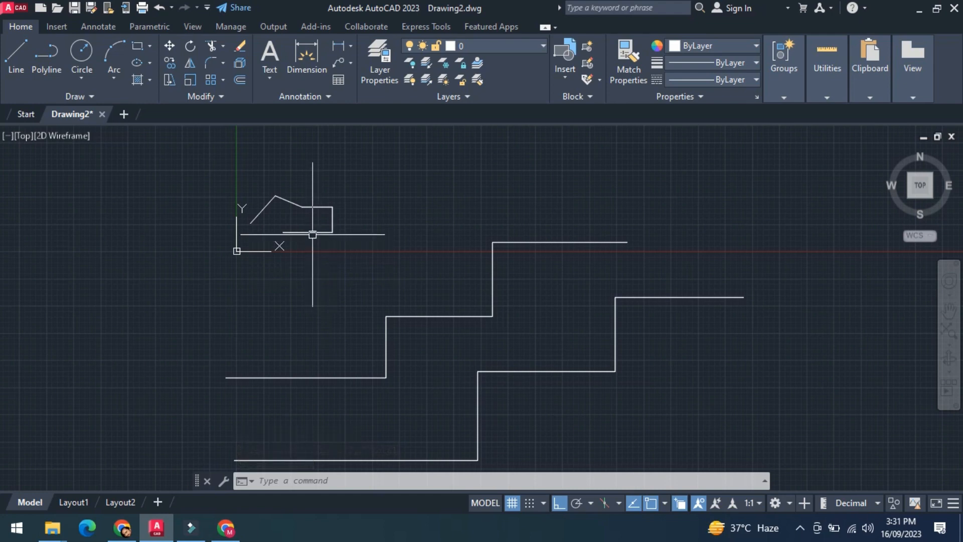
left_click(333, 219)
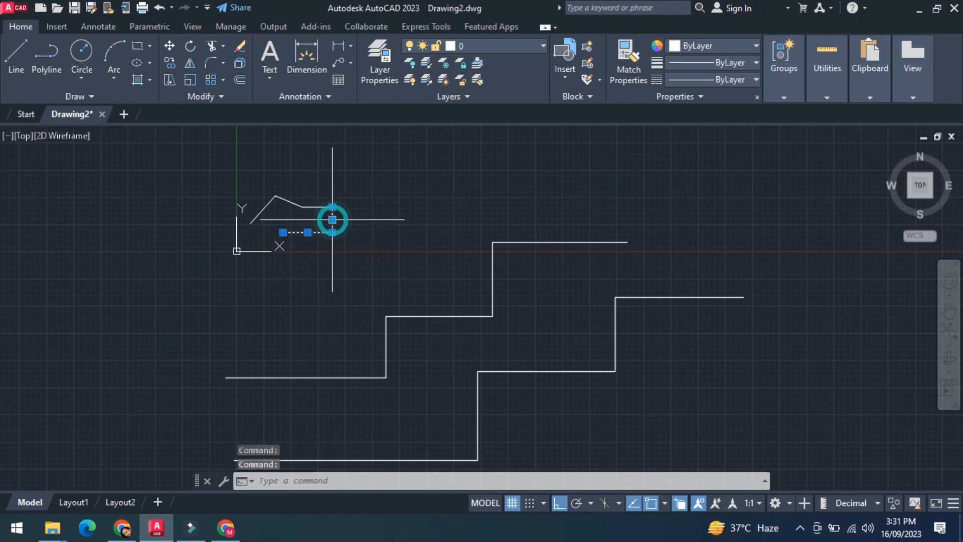
right_click(332, 219)
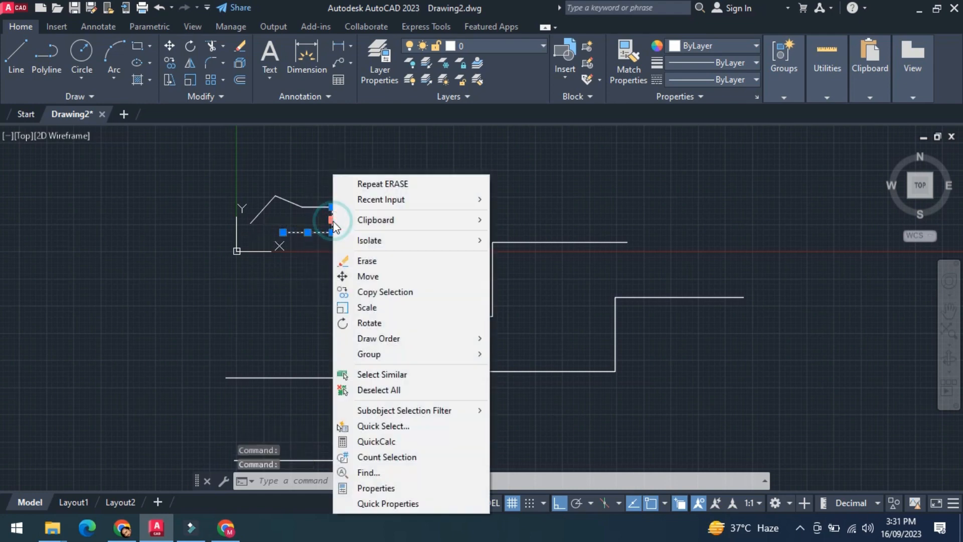
left_click(371, 261)
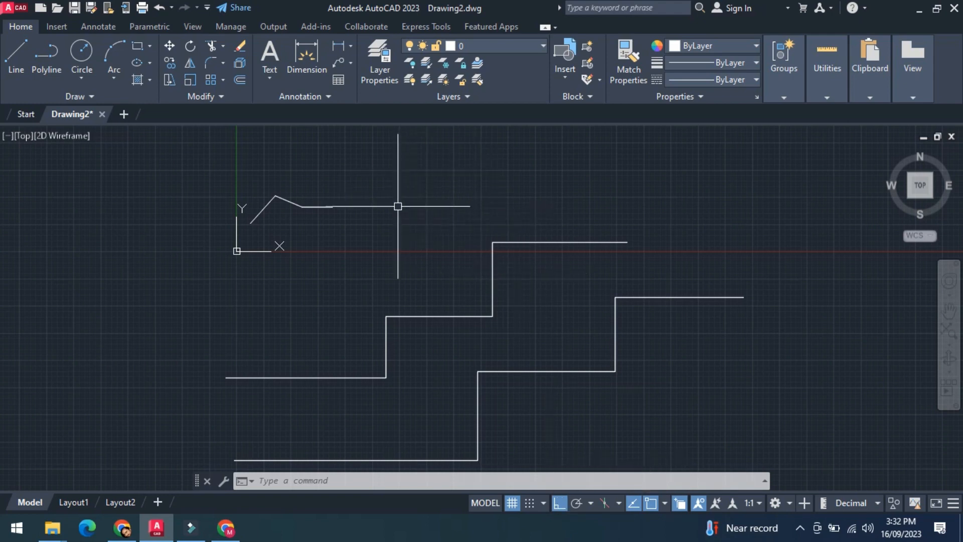
Step: Draw a chain of five orthogonal lines right of the stair polylines, going right, down, right, up and right
mouse_move(428, 251)
middle_mouse_down()
mouse_move(398, 278)
mouse_move(329, 265)
middle_mouse_up()
scroll(383, 273, "down", 4)
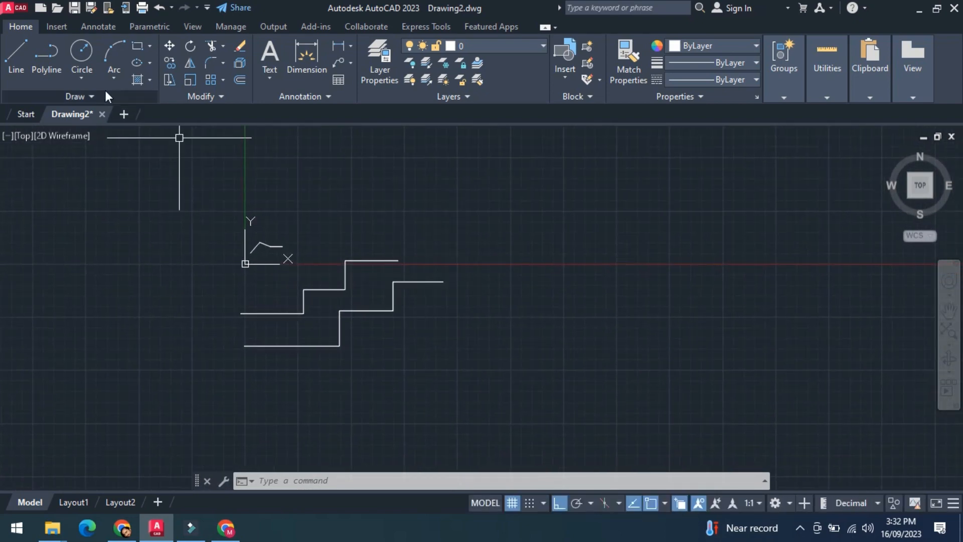
left_click(17, 53)
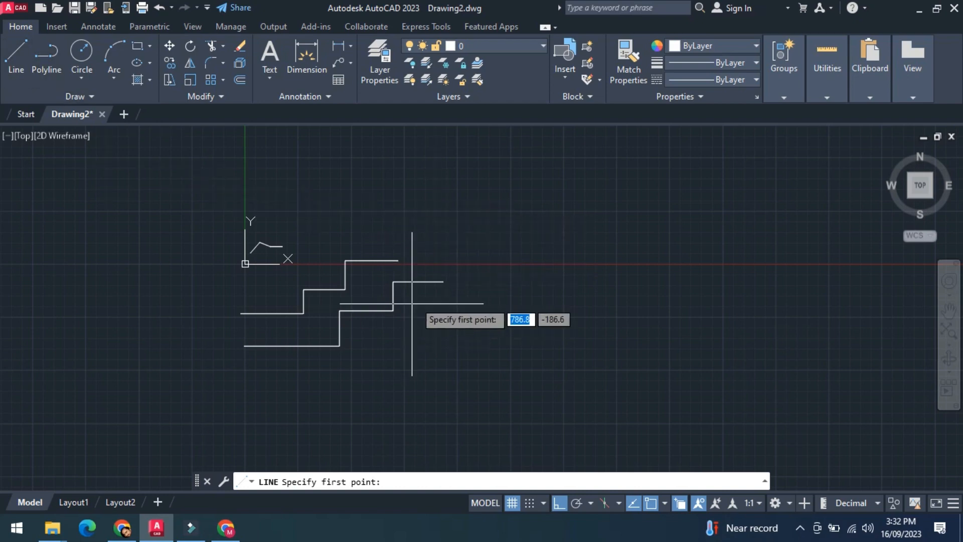
left_click(492, 225)
left_click(600, 228)
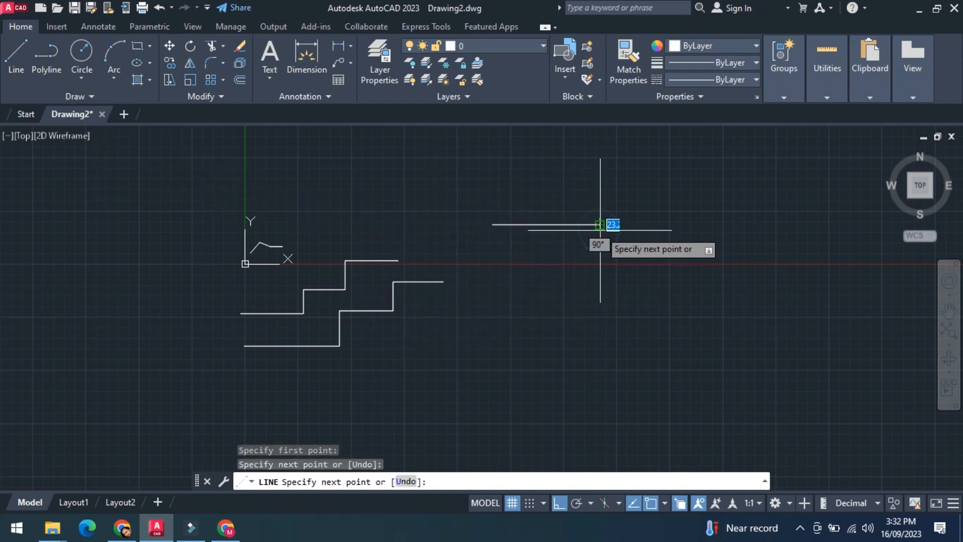
left_click(590, 325)
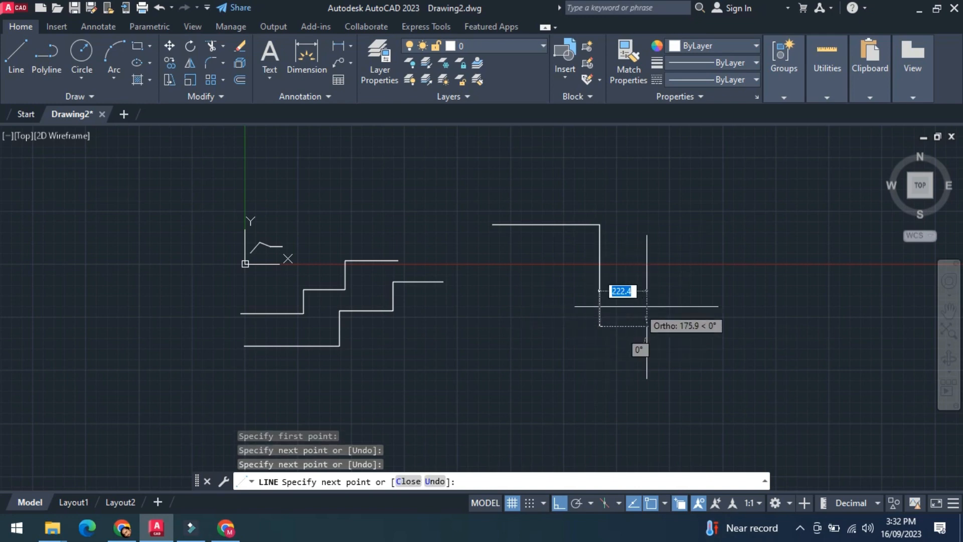
left_click(720, 326)
left_click(711, 240)
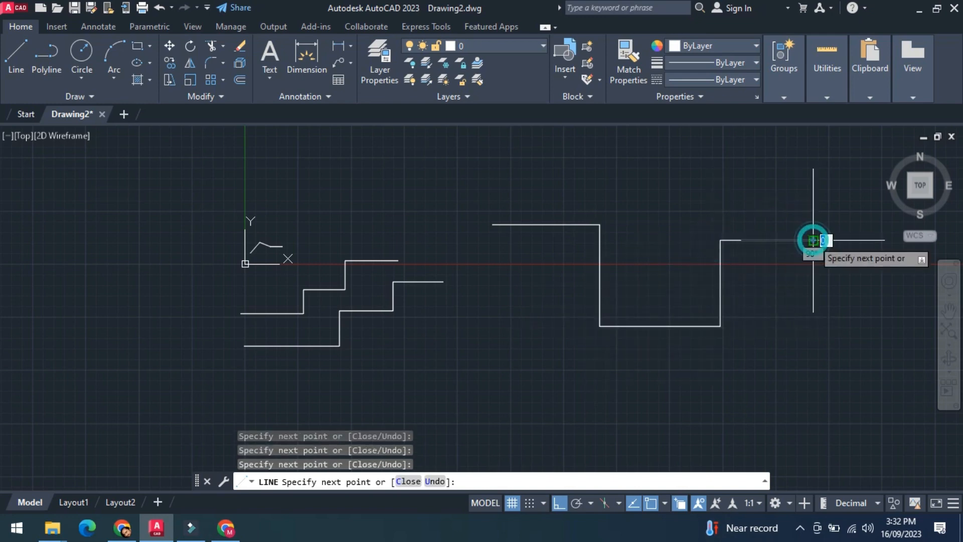
left_click(810, 240)
key("Escape")
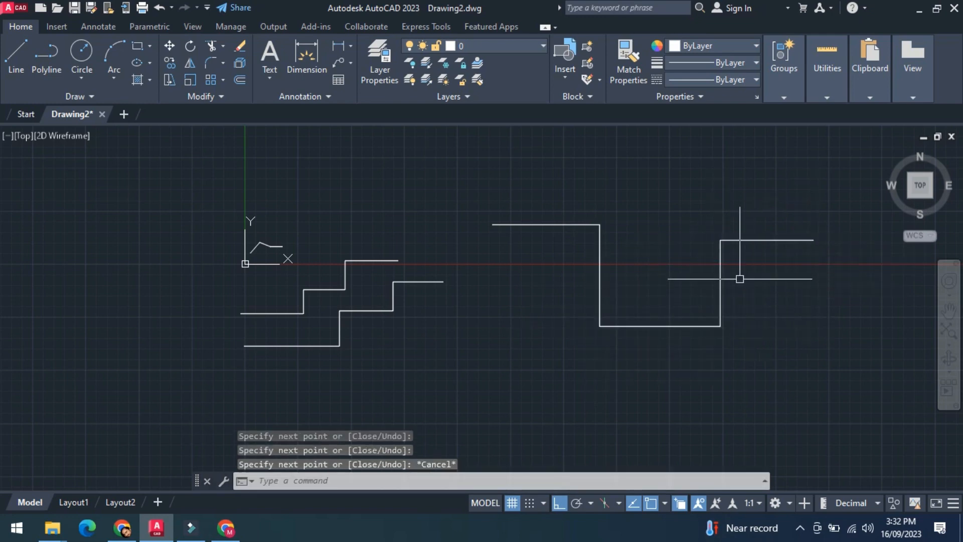
Step: Select the five lines of the new chain one by one to check they are separate objects, and clear the selection
left_click(750, 240)
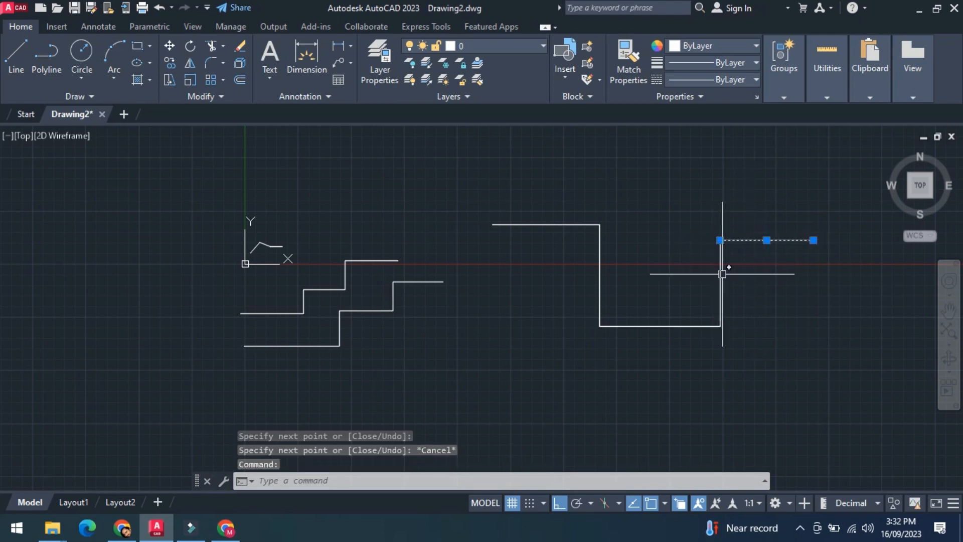
left_click(720, 266)
left_click(661, 326)
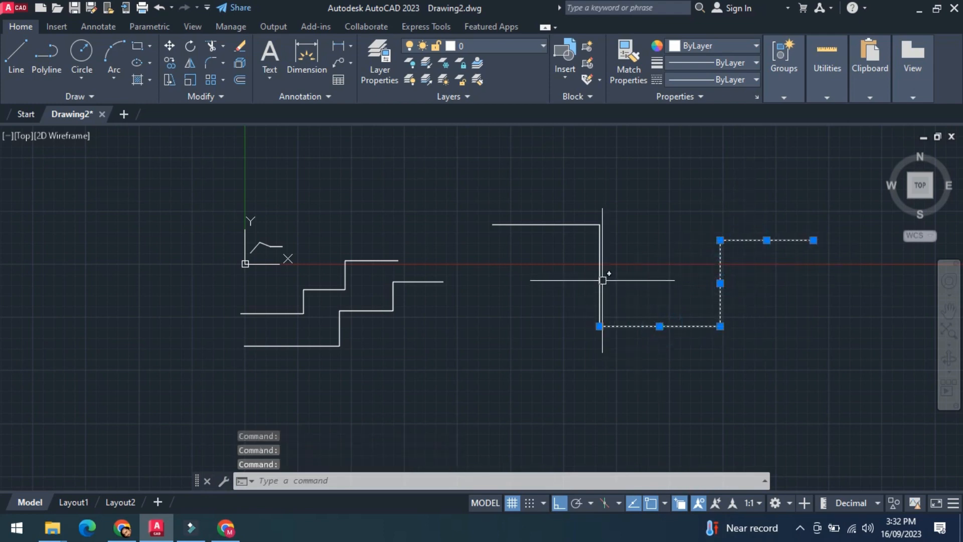
left_click(600, 275)
left_click(567, 223)
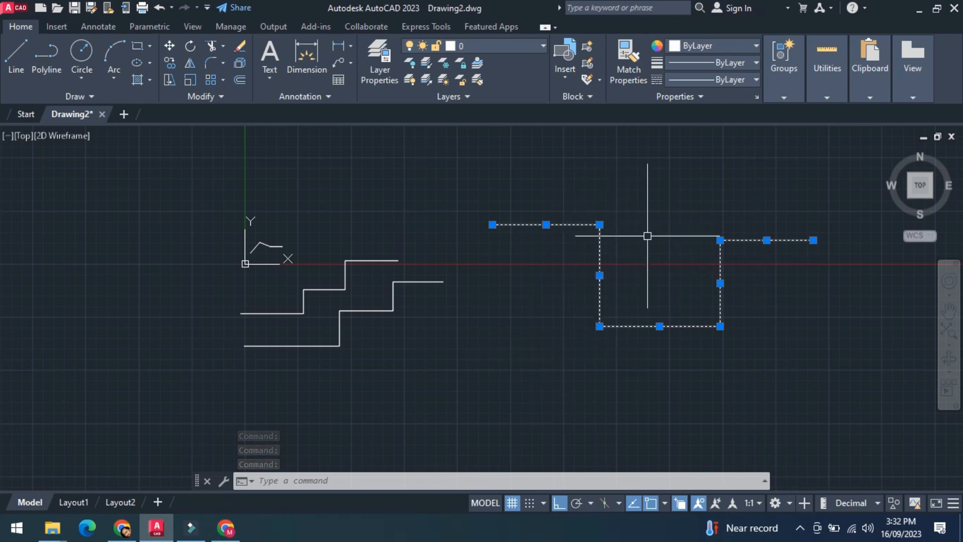
key("Escape")
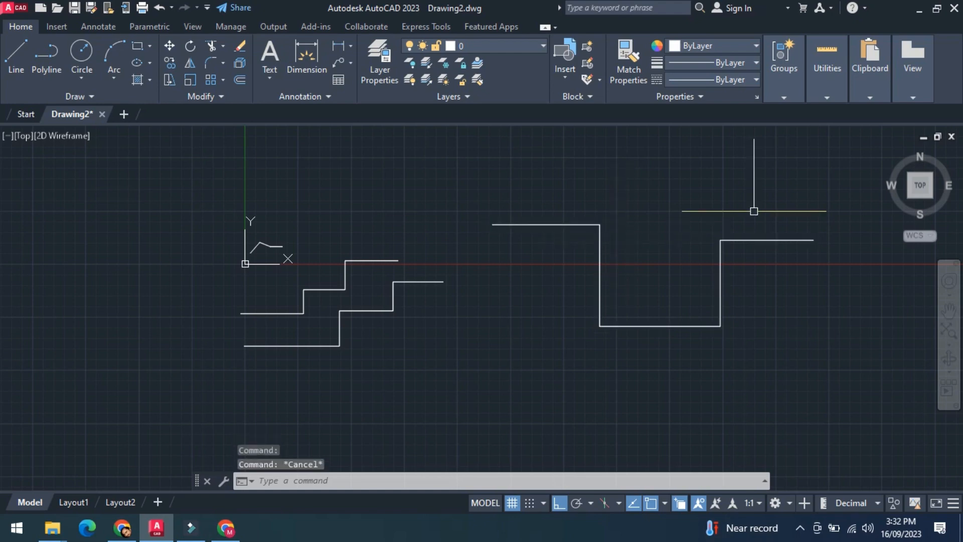
left_click(824, 191)
key("Escape")
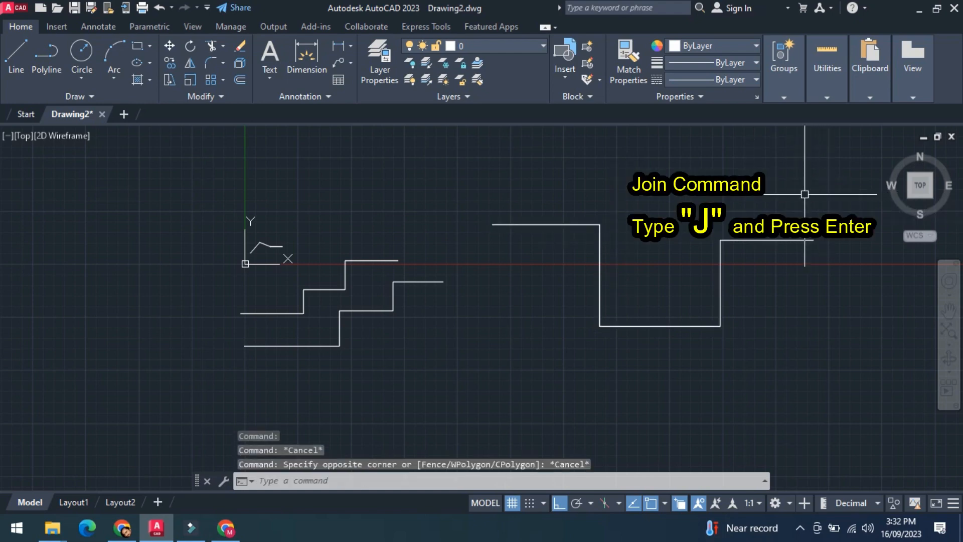
Step: Join the five connected lines of the chain into a single polyline with the Join command
type("j")
key("Return")
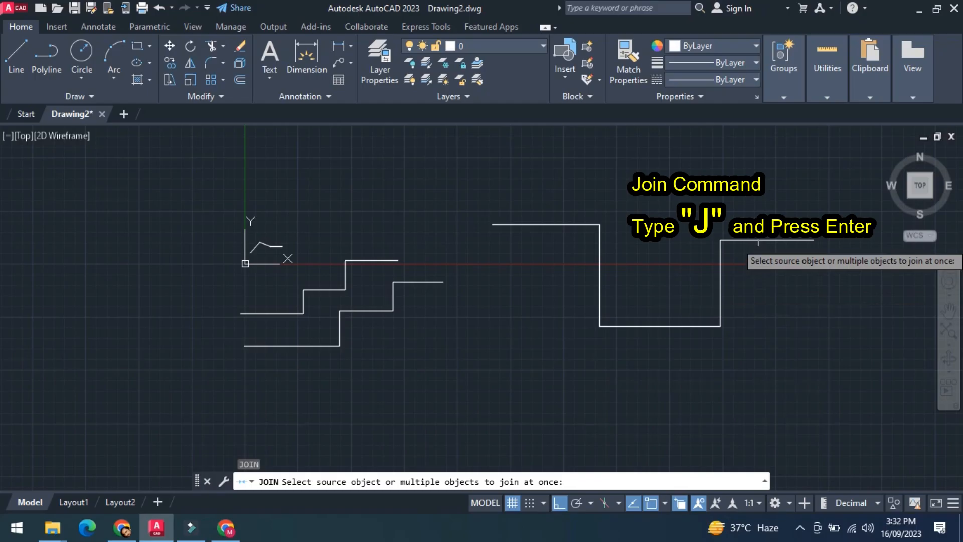
left_click(759, 240)
left_click(719, 279)
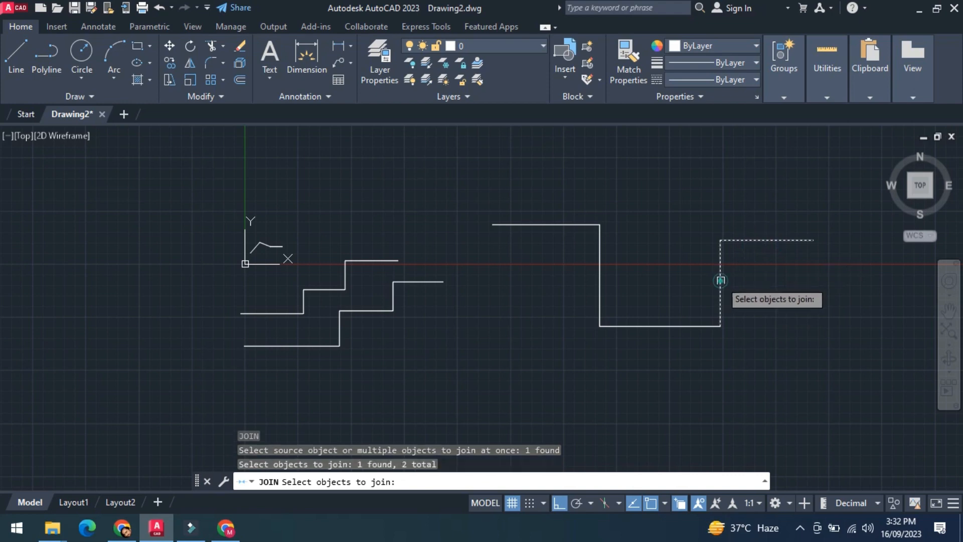
left_click(684, 326)
left_click(600, 266)
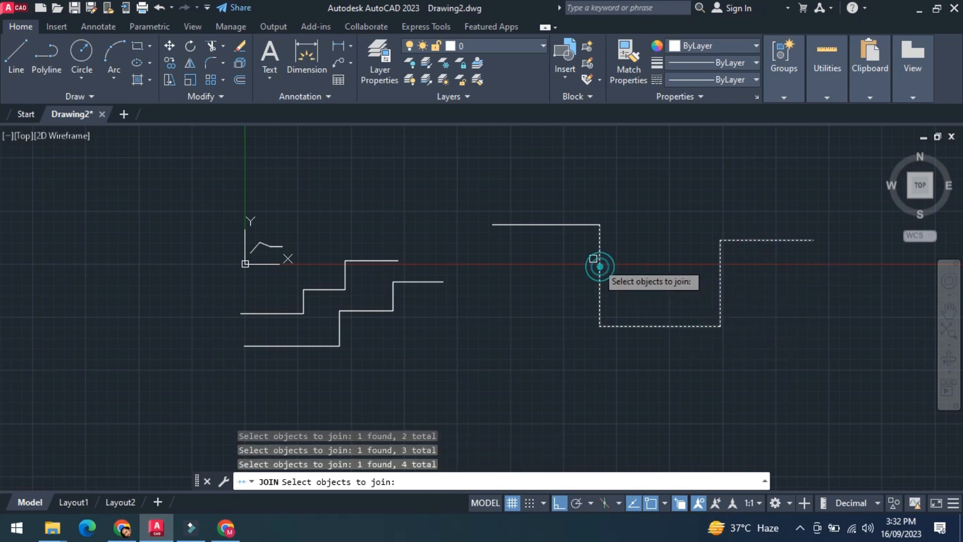
left_click(566, 225)
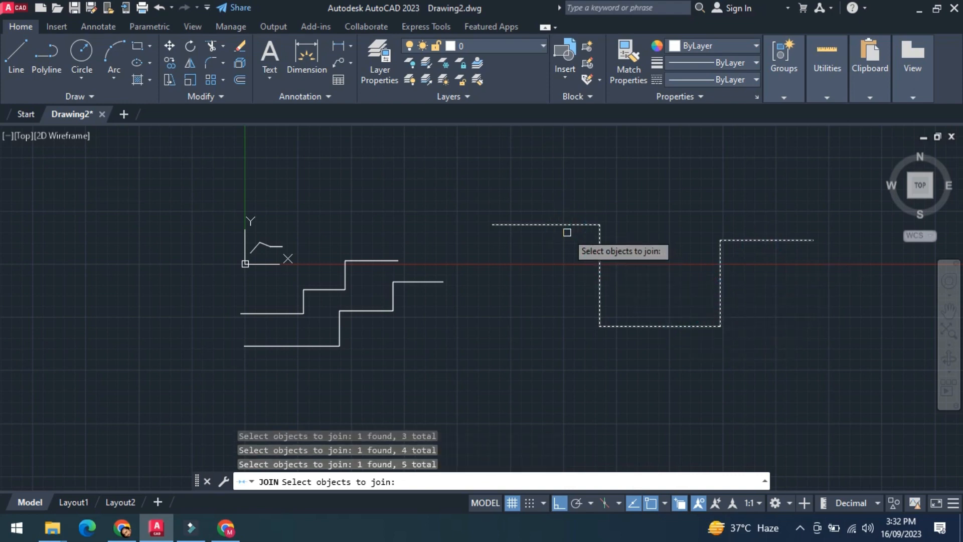
key("Return")
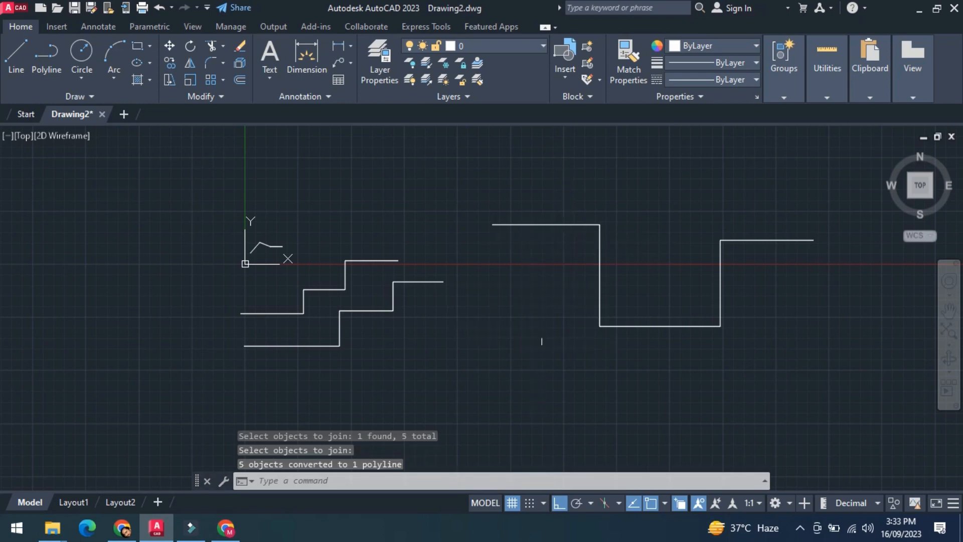
Step: Select the joined shape to check that it behaves as one object, and clear the selection
left_click(557, 224)
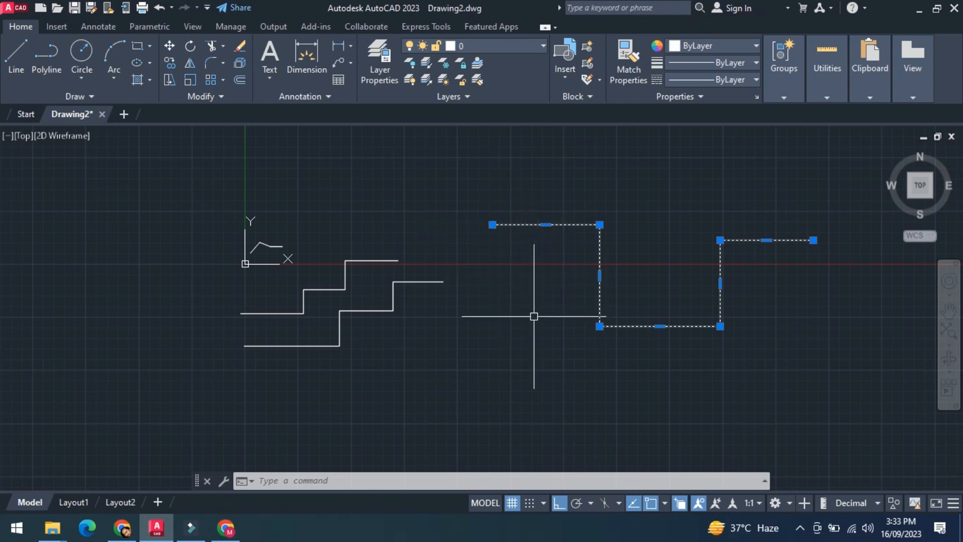
scroll(498, 326, "down", 2)
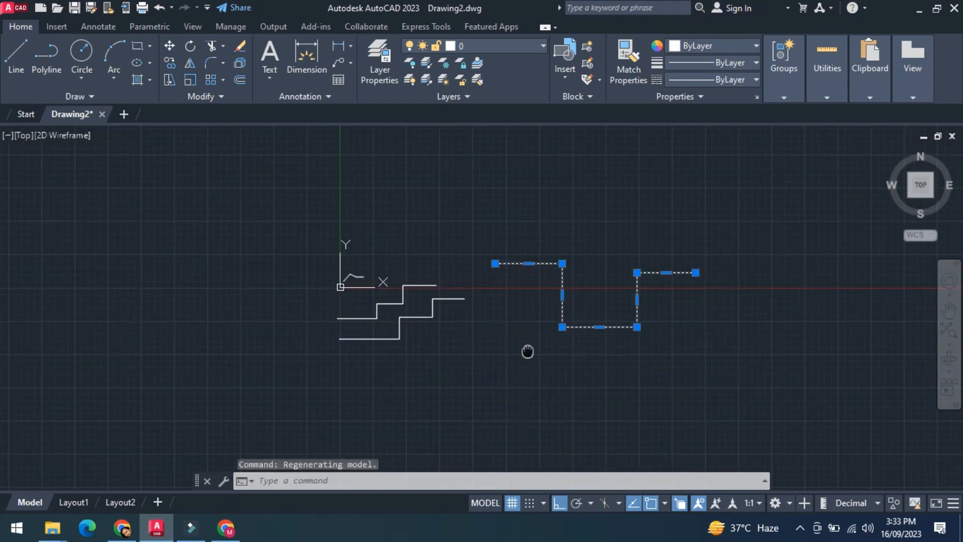
middle_click_drag(527, 348, 344, 294)
middle_click_drag(429, 288, 411, 321)
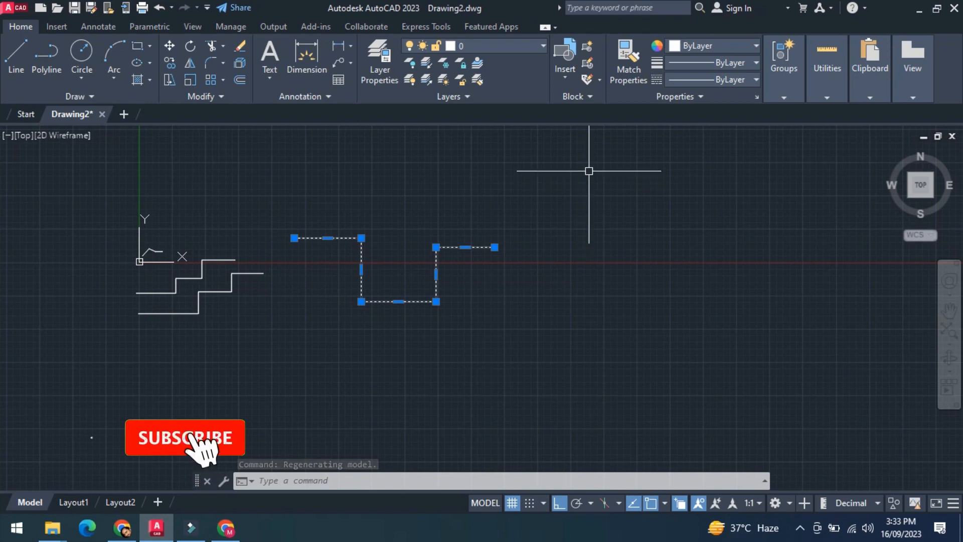
key("Escape")
key("Escape")
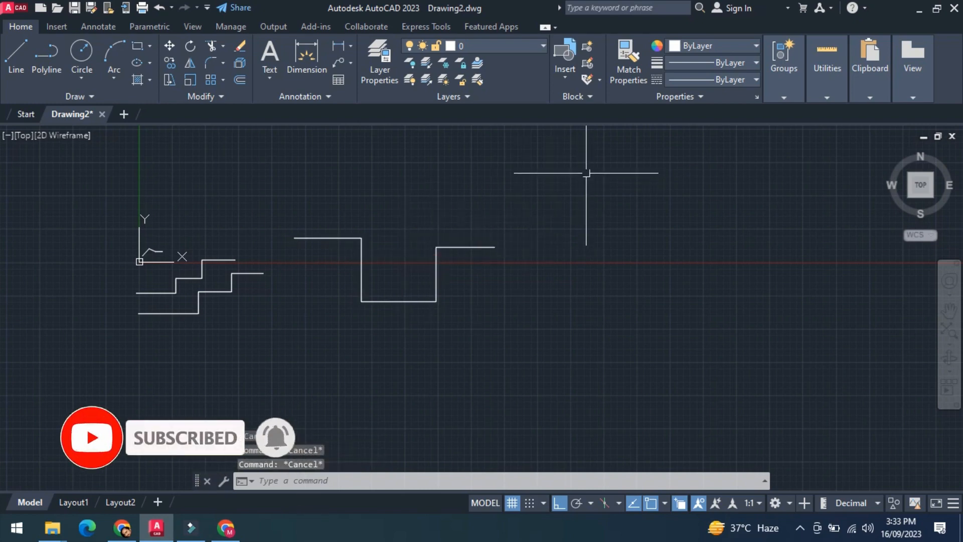
Step: Try out right-to-left crossing boxes and left-to-right window boxes around the joined polyline
left_click(644, 164)
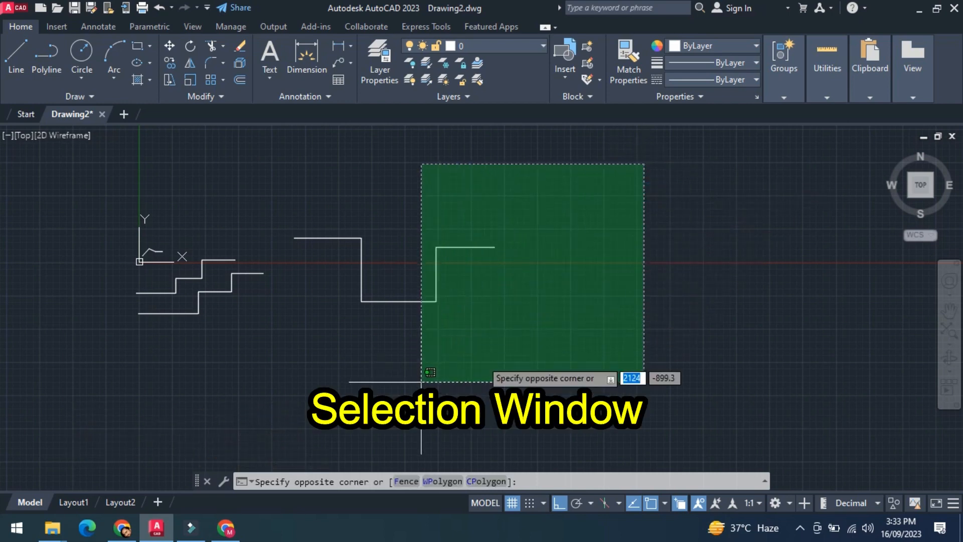
left_click(559, 333)
left_click(254, 172)
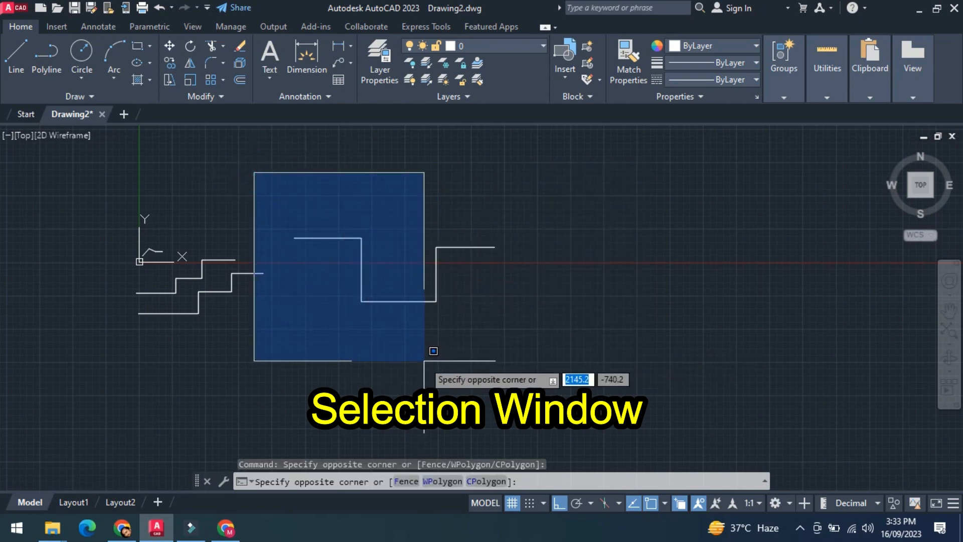
left_click(414, 354)
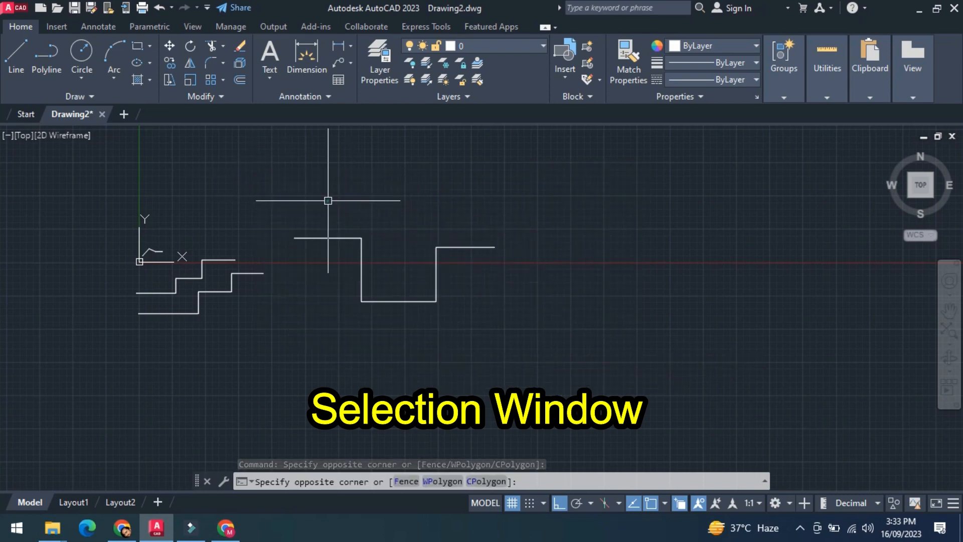
left_click(629, 165)
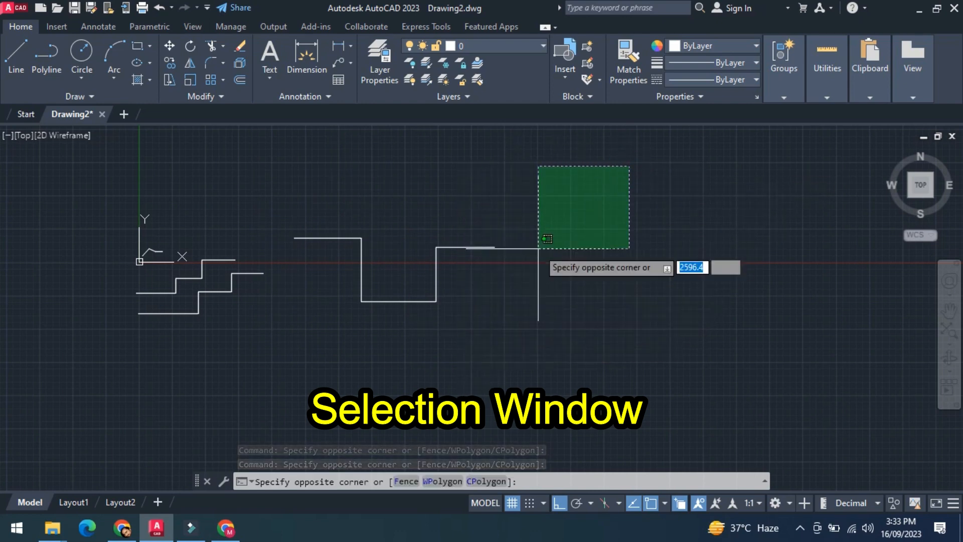
left_click(563, 217)
left_click(262, 174)
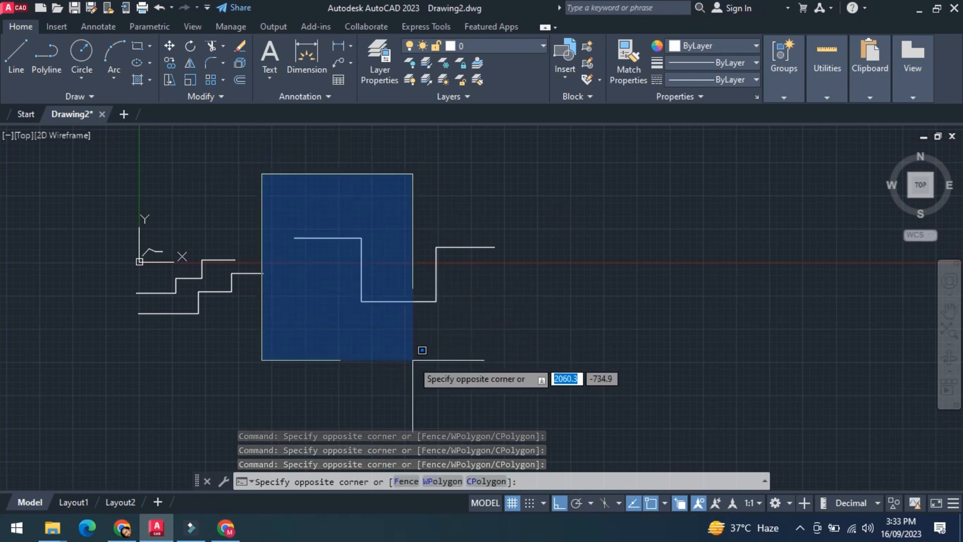
left_click(329, 203)
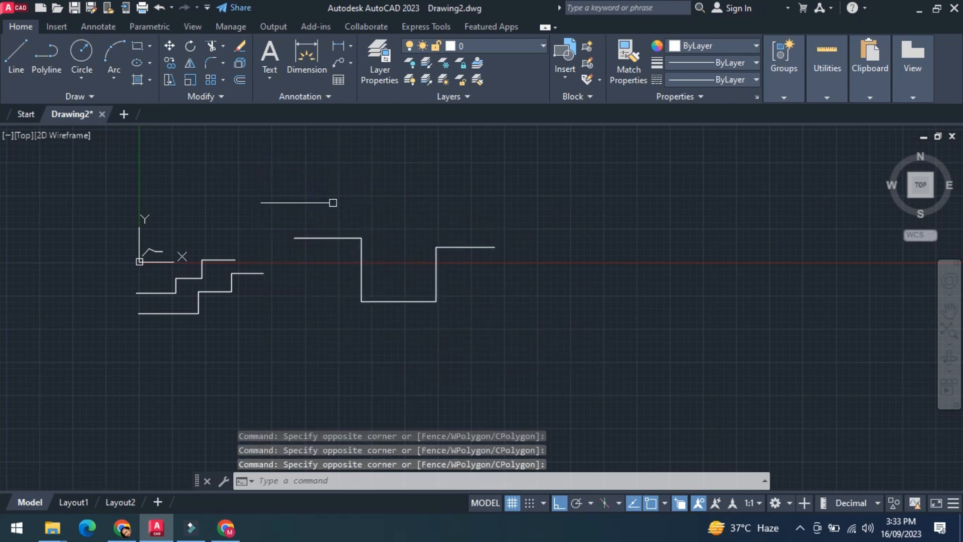
left_click(268, 164)
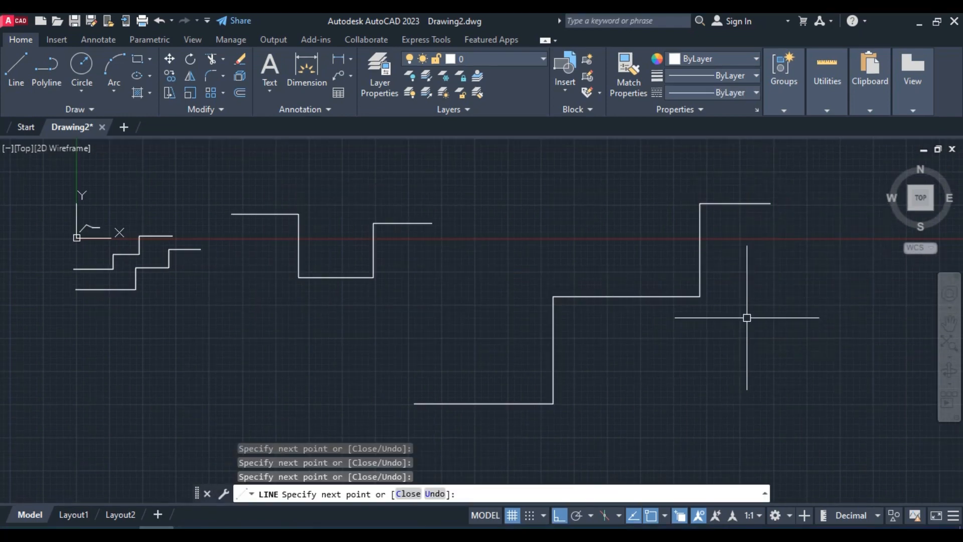
Step: Finish the large stepped line chain and window-select its lowest horizontal and adjoining vertical line from left to right, releasing the selection
key("Escape")
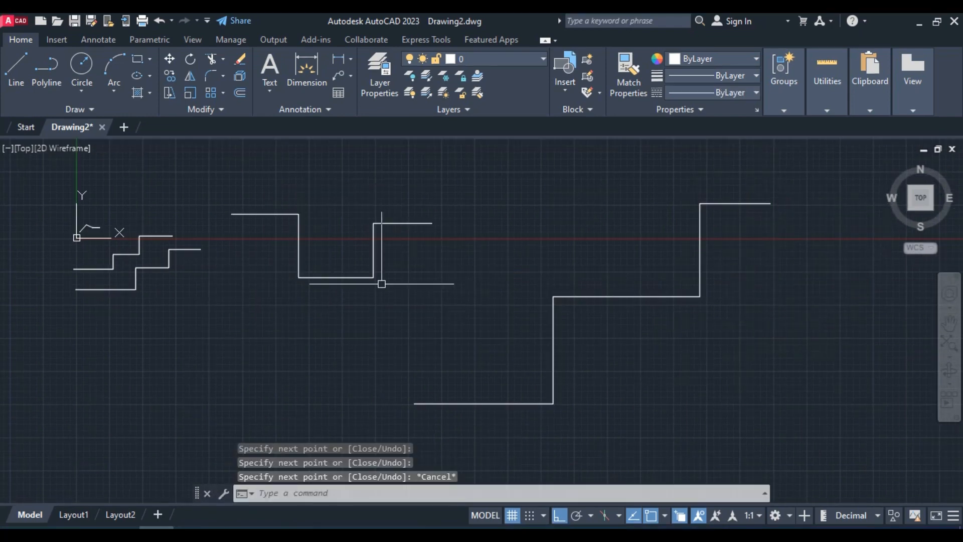
left_click(386, 256)
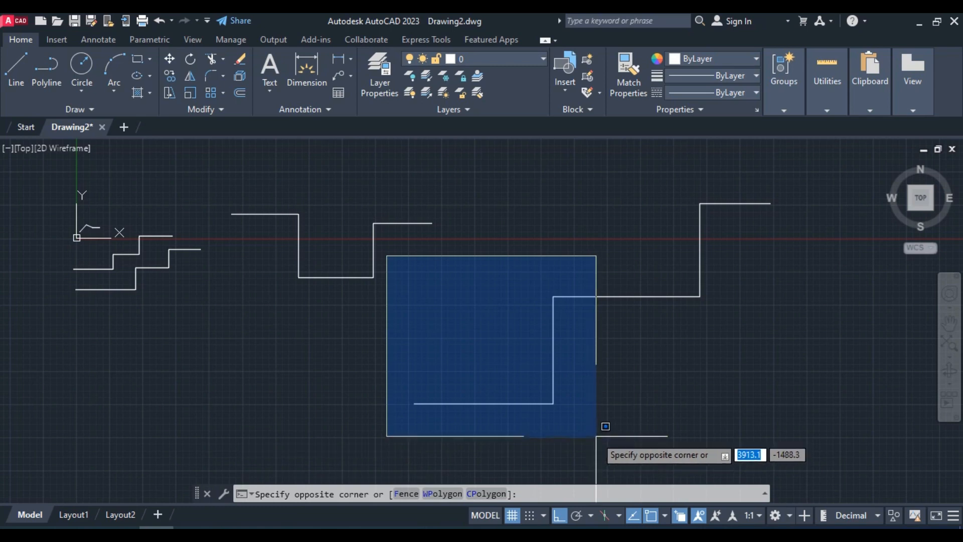
left_click(606, 425)
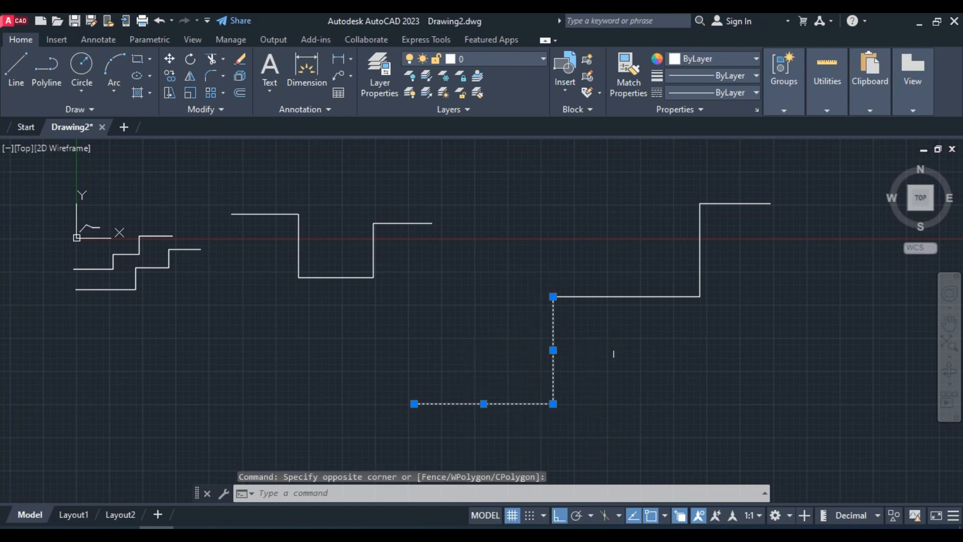
left_click(818, 159)
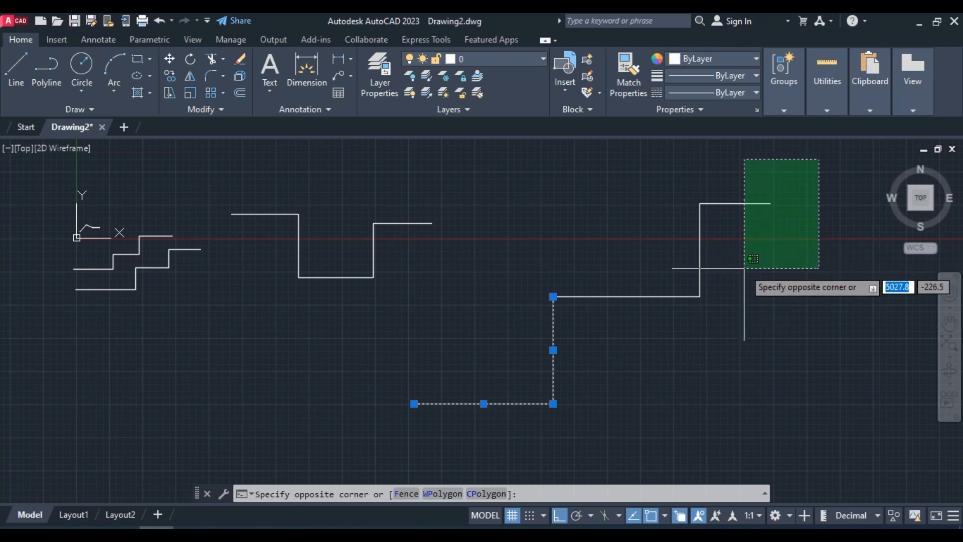
left_click(799, 234)
left_click(802, 231)
key("Escape")
key("Escape")
Step: Select the upper four lines of the large stepped chain with right-to-left crossing boxes, and clear the selection
left_click(842, 162)
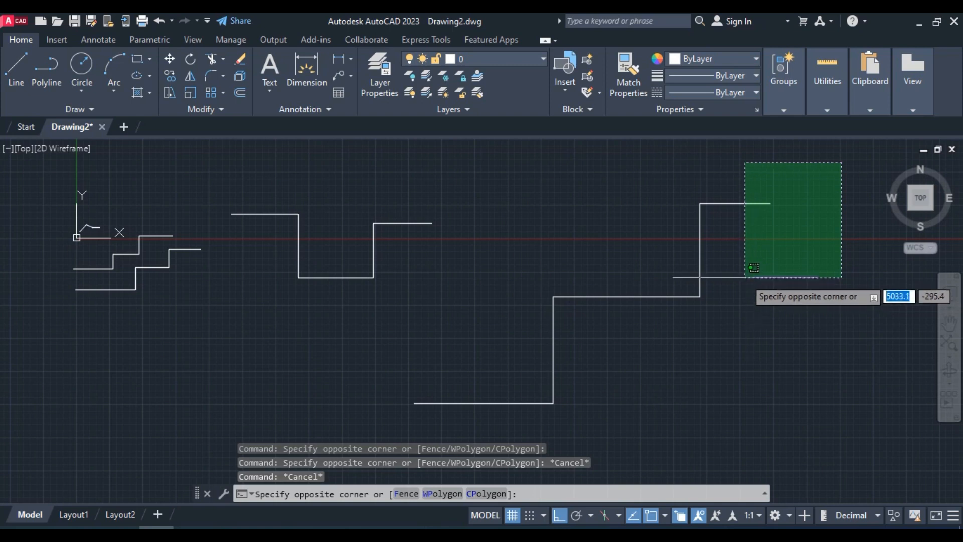
left_click(649, 334)
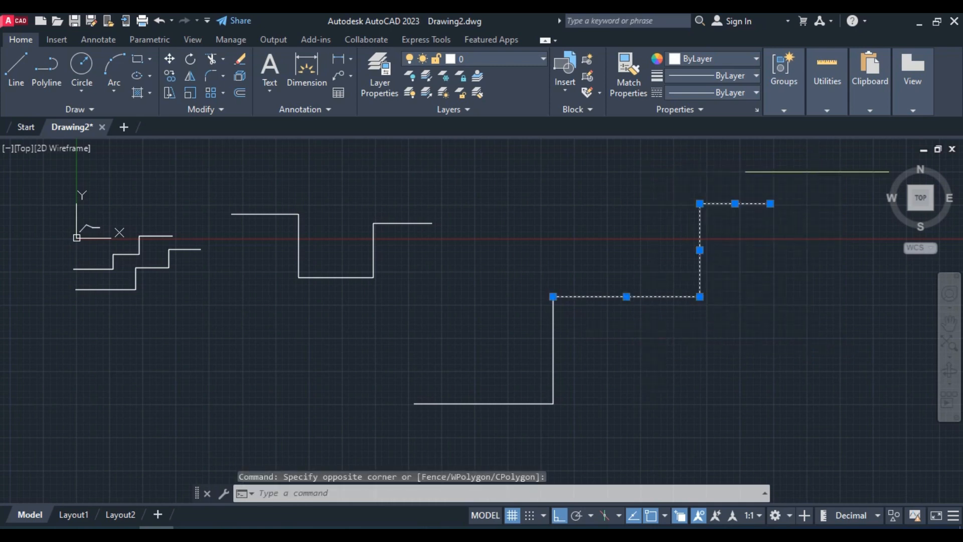
left_click(817, 172)
left_click(540, 352)
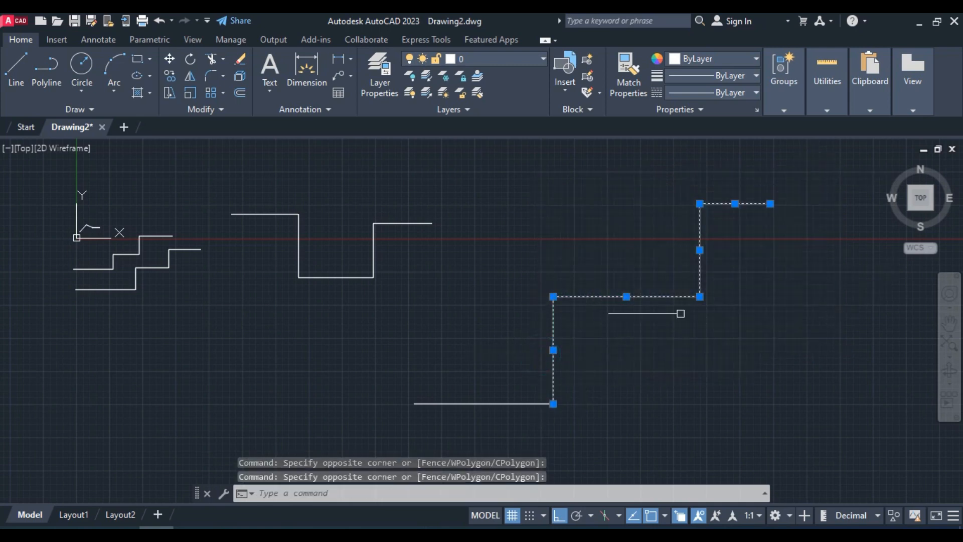
key("Escape")
key("Escape")
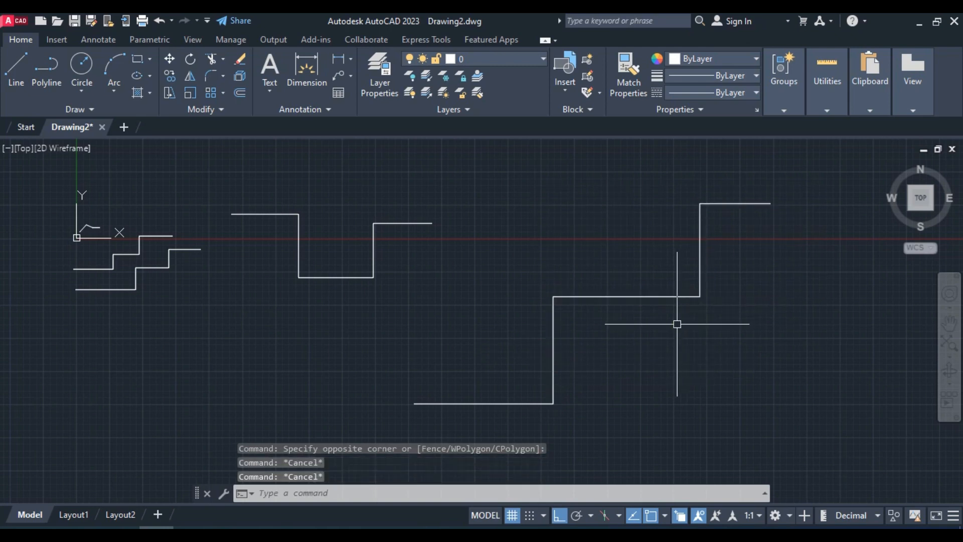